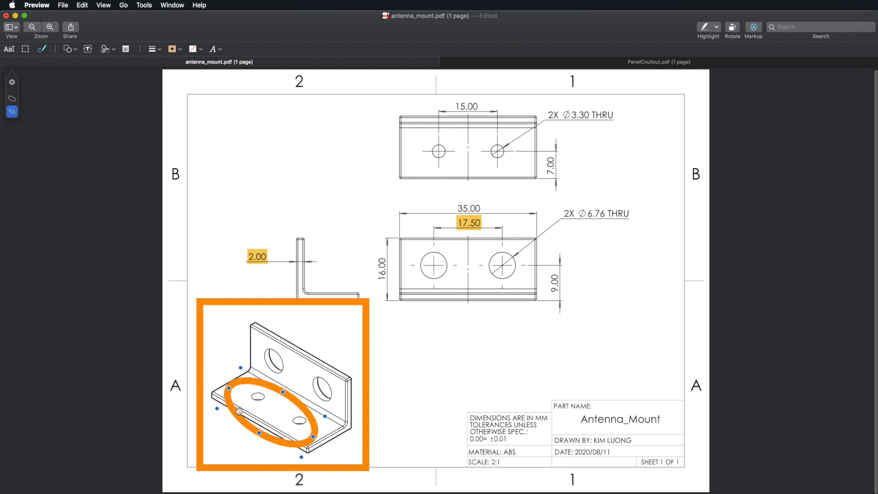
Step: Remove the oval around the two small holes in the isometric view, circle the two large holes instead, and delete that oval
key("BackSpace")
mouse_move(344, 381)
left_mouse_down()
mouse_move(251, 347)
mouse_move(342, 385)
left_mouse_up()
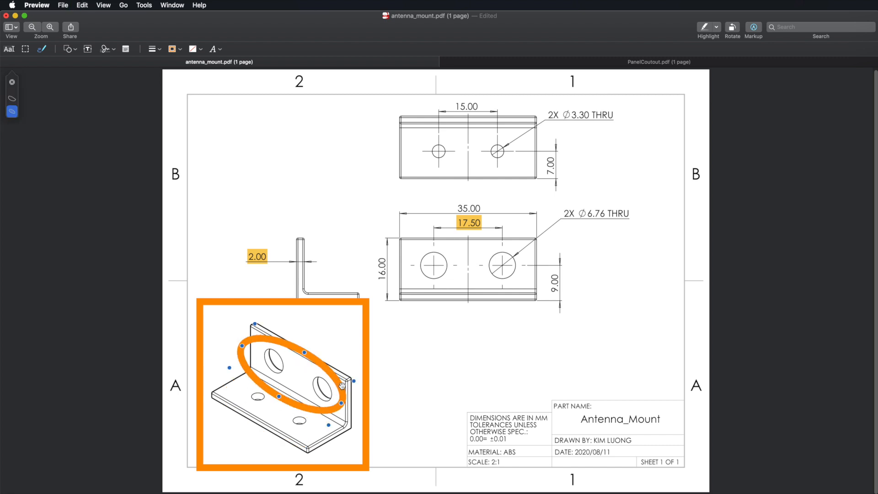
key("BackSpace")
Step: Outline the side view, outline the 35.00 width dimension of the front view, and delete the outlines
mouse_move(236, 220)
left_mouse_down()
mouse_move(237, 261)
mouse_move(331, 210)
mouse_move(236, 223)
left_mouse_up()
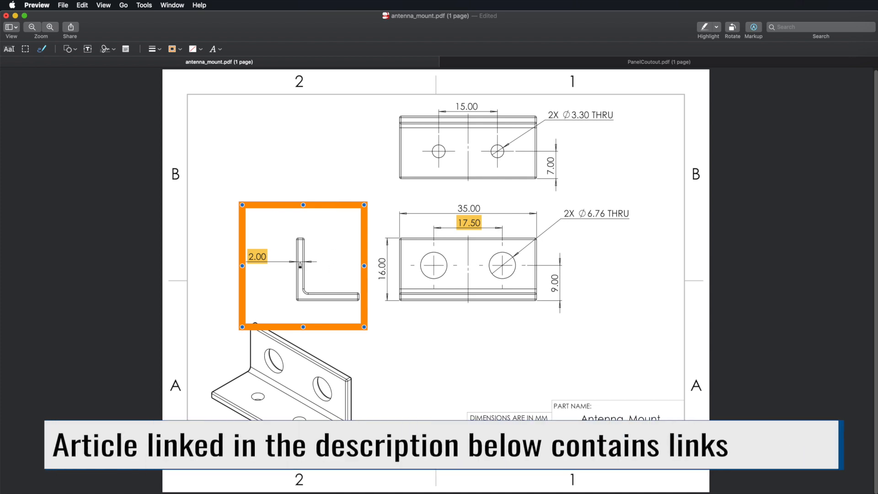
mouse_move(372, 250)
left_mouse_down()
mouse_move(400, 249)
mouse_move(373, 236)
left_mouse_up()
mouse_move(371, 199)
left_mouse_down()
mouse_move(371, 214)
mouse_move(535, 195)
mouse_move(370, 198)
left_mouse_up()
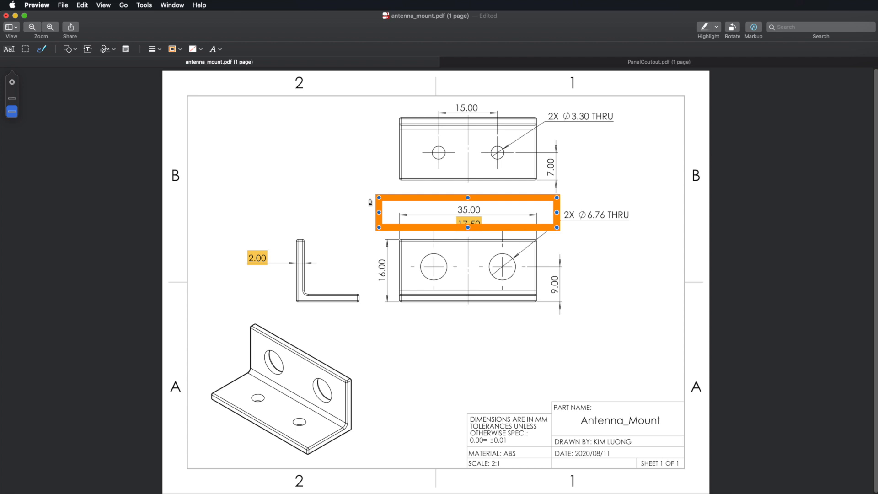
key("Delete")
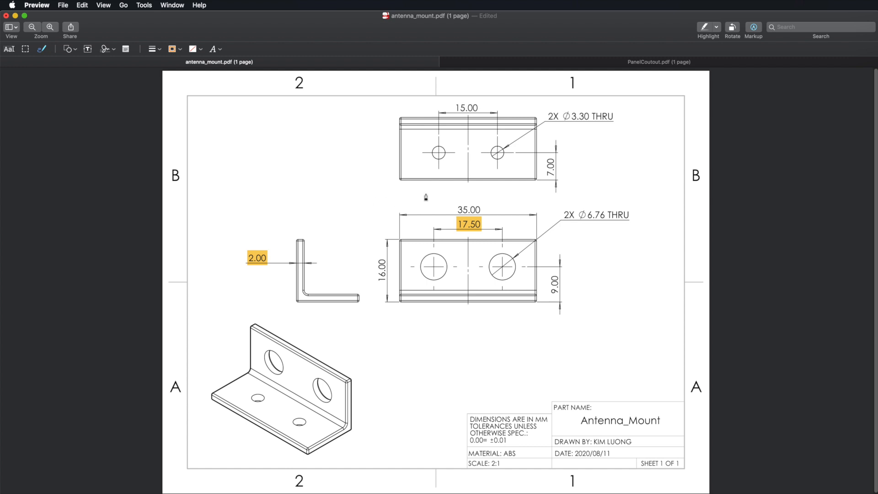
Step: Circle the 2X Ø3.30 THRU callout and mark the small hole and the hole spacing in the upper view
mouse_move(601, 111)
left_mouse_down()
mouse_move(595, 101)
mouse_move(533, 118)
mouse_move(569, 125)
left_mouse_up()
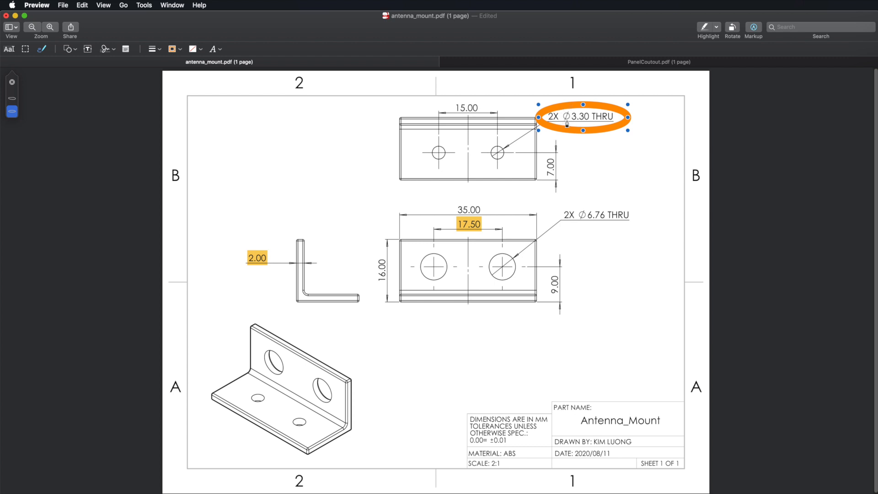
mouse_move(509, 139)
left_mouse_down()
mouse_move(500, 170)
mouse_move(511, 140)
left_mouse_up()
mouse_move(488, 99)
left_mouse_down()
mouse_move(488, 115)
mouse_move(493, 106)
left_mouse_up()
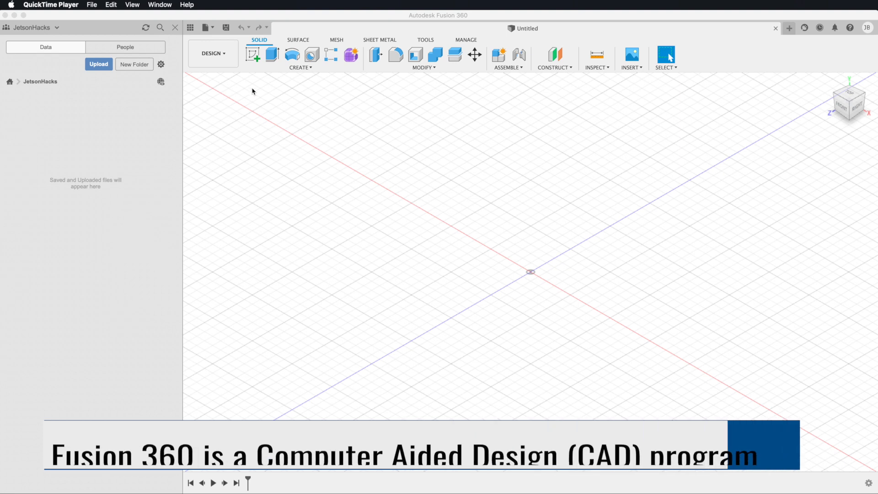
Step: In Fusion 360, start a sketch on the front XY origin plane
left_click(253, 57)
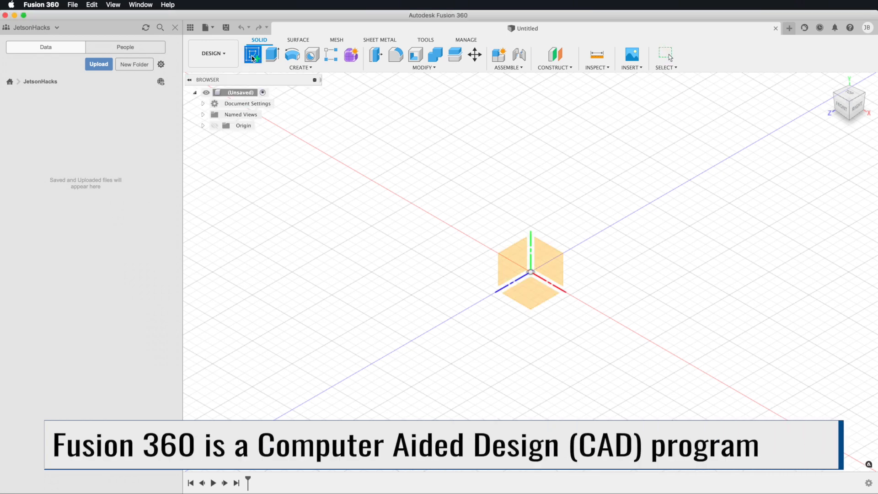
left_click(203, 125)
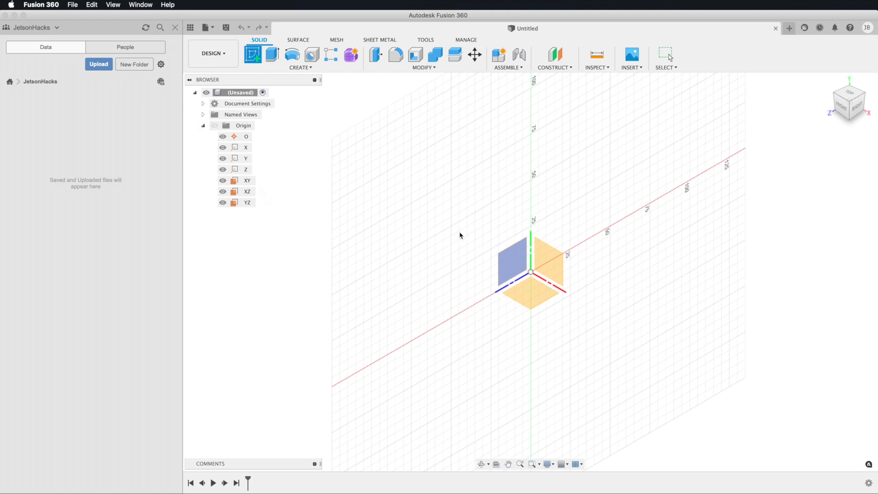
left_click(545, 259)
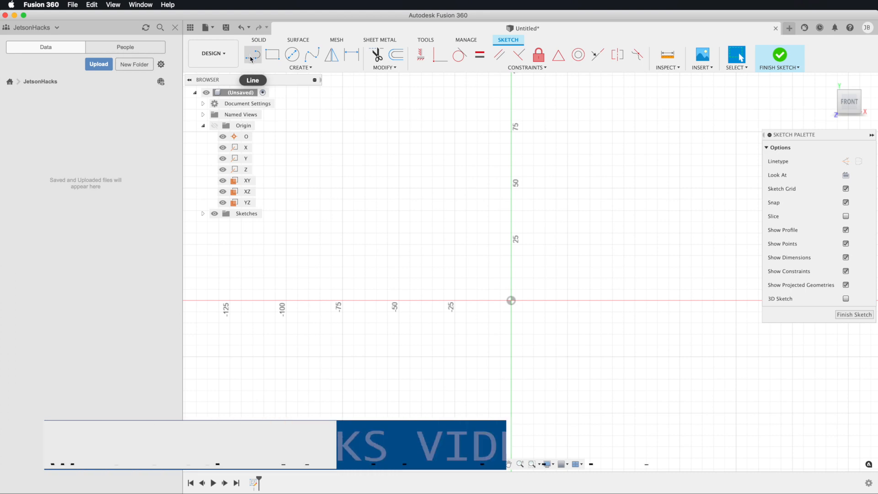
Step: Sketch a closed L-shaped profile from the origin, about 60 mm tall with a vertical leg about 10 mm and a horizontal leg about 5 mm thick
left_click(252, 55)
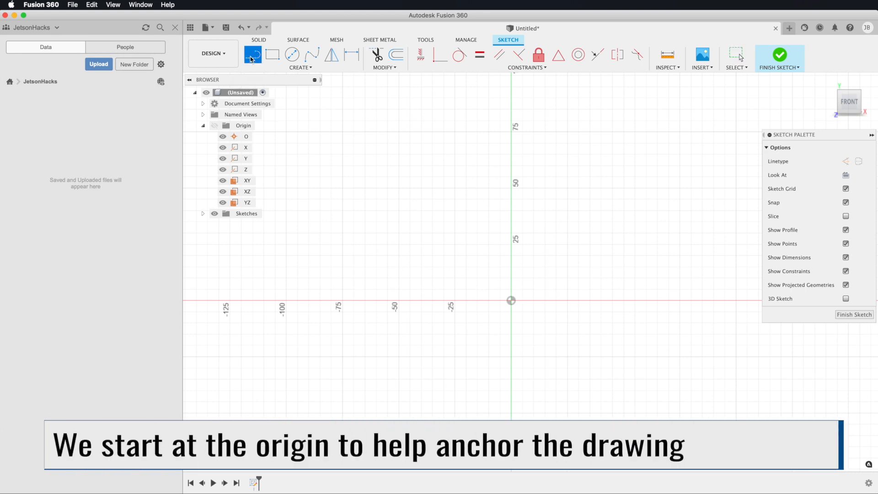
left_click(511, 301)
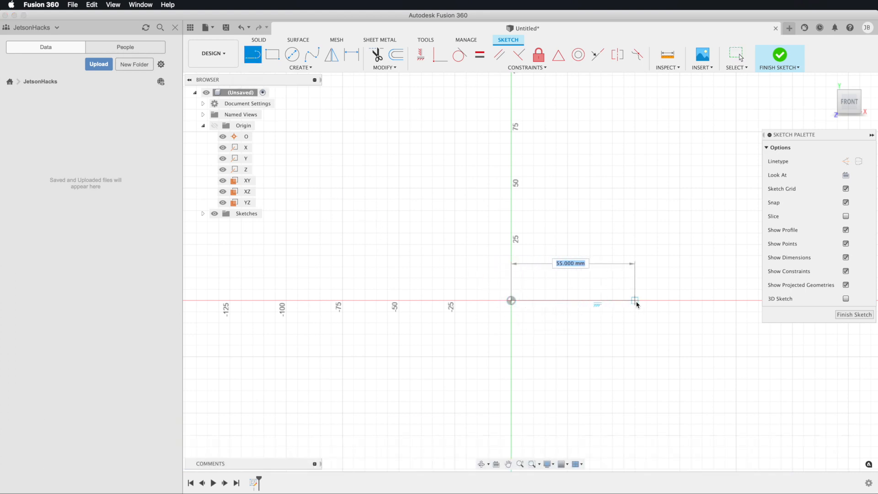
left_click(658, 301)
left_click(658, 289)
left_click(534, 289)
left_click(534, 165)
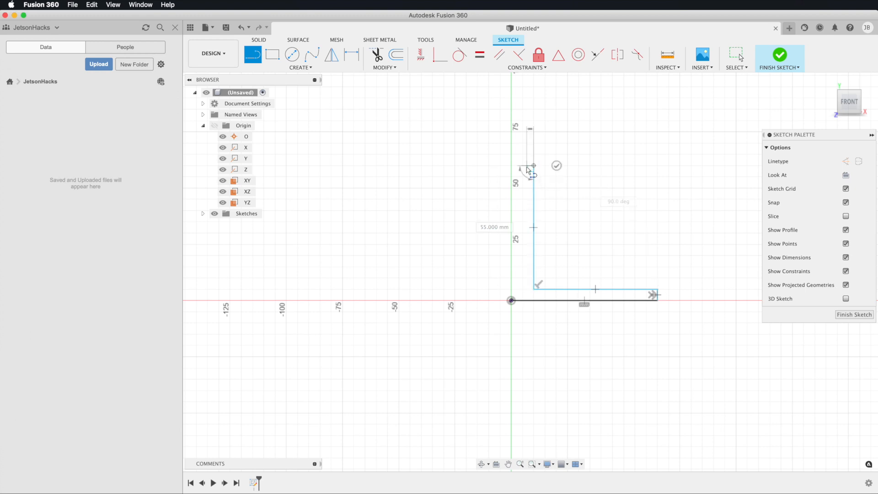
left_click(511, 165)
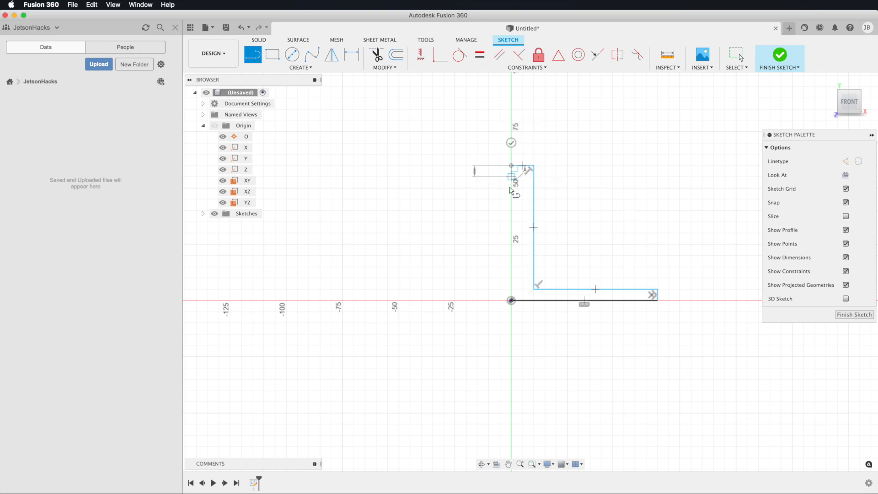
left_click(512, 300)
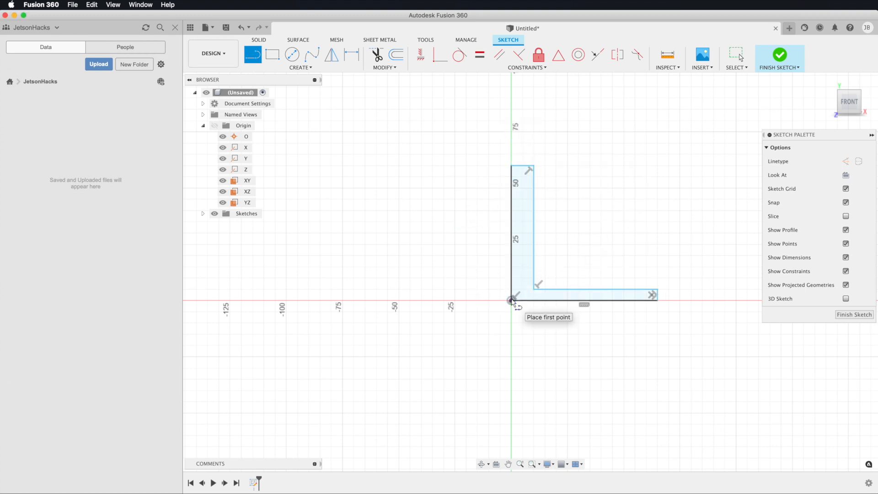
key("Escape")
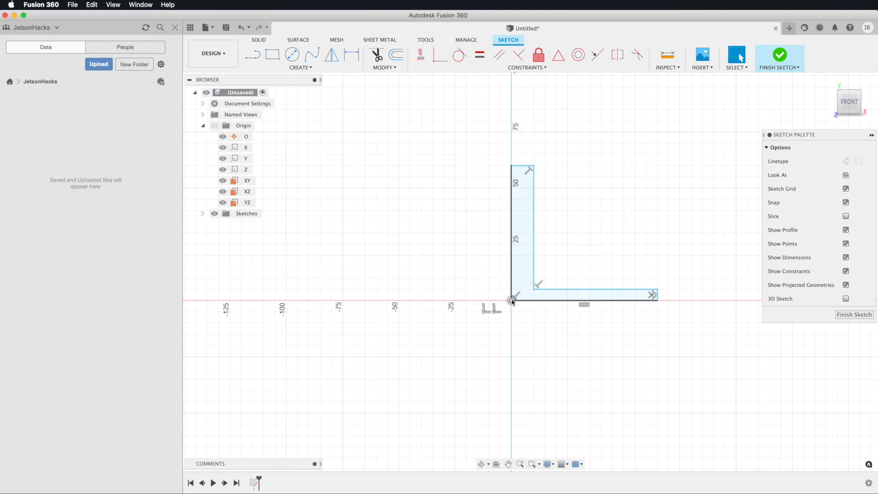
Step: Dimension the profile's outer vertical edge and its outer bottom edge to 16 mm each
right_click(513, 252)
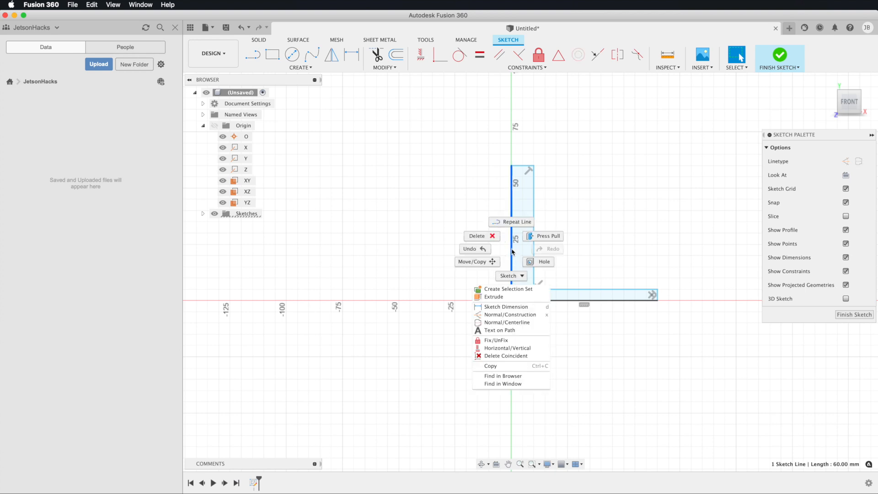
left_click(506, 307)
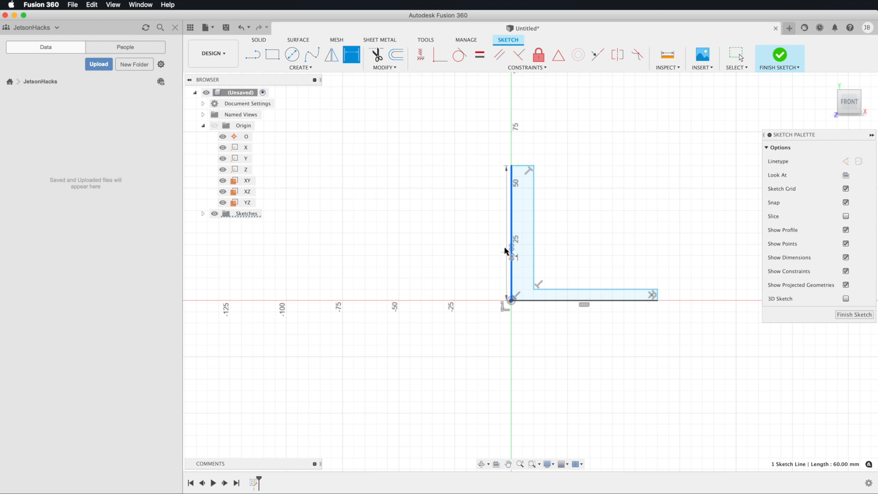
left_click(487, 242)
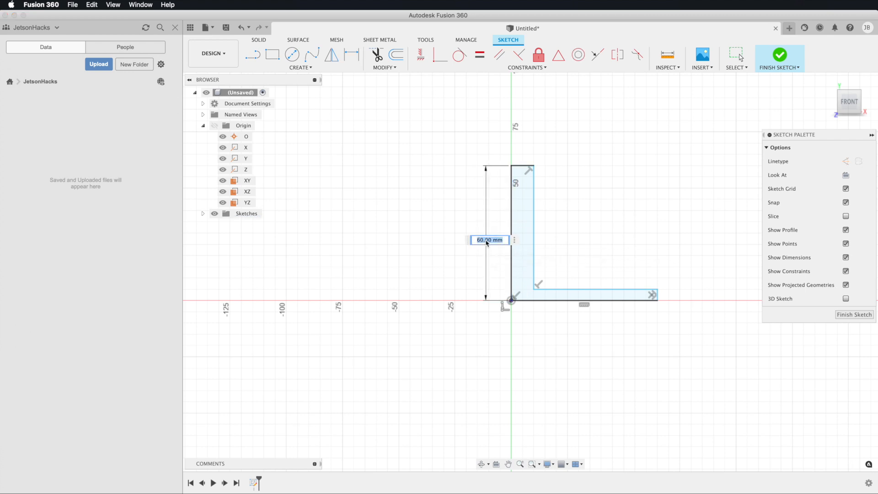
type("16")
key("Return")
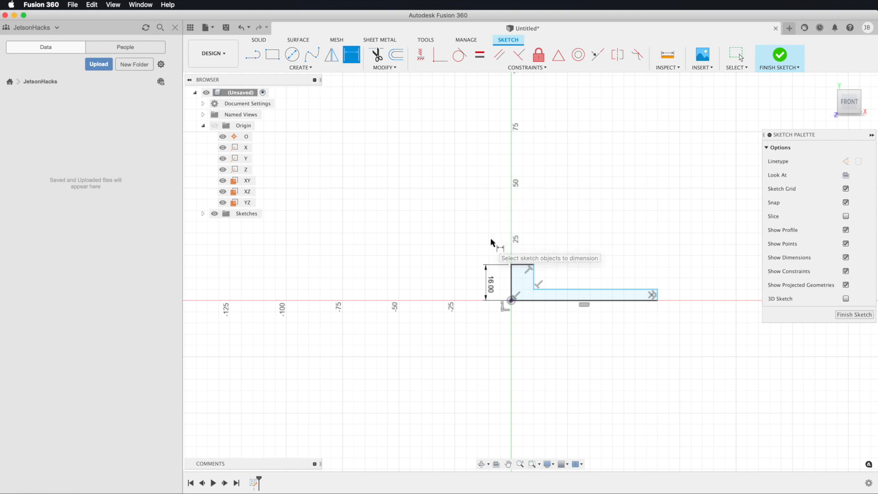
left_click(576, 303)
left_click(576, 324)
type("16")
key("Return")
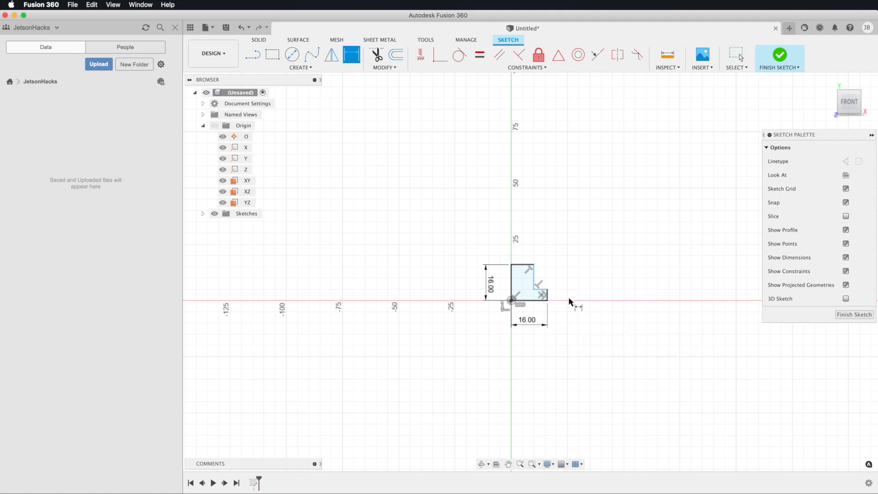
Step: Dimension the end edges of both legs to a thickness of 2 mm and finish the sketch
left_click(549, 295)
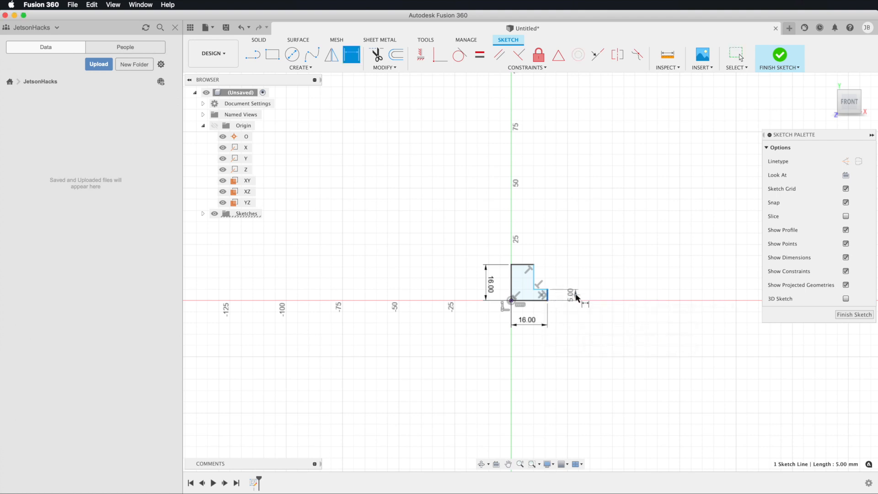
left_click(577, 297)
type("2")
key("Return")
left_click(523, 265)
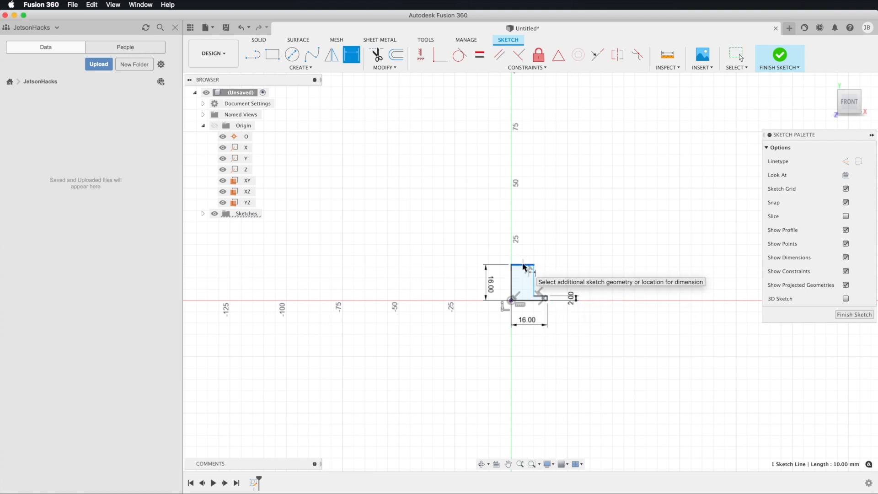
left_click(524, 252)
type("2")
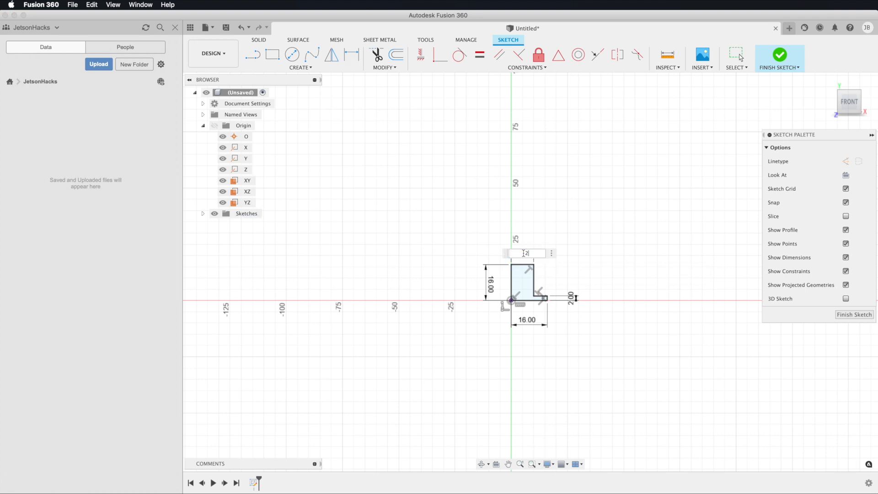
key("Return")
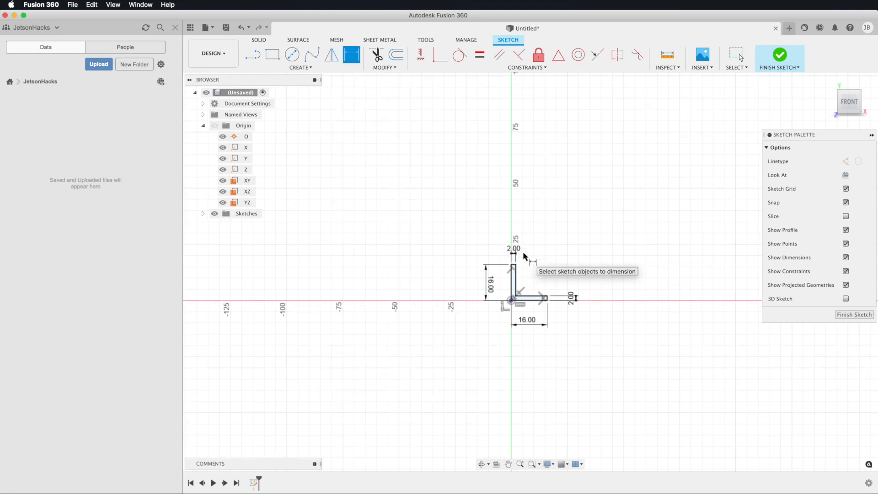
left_click(780, 67)
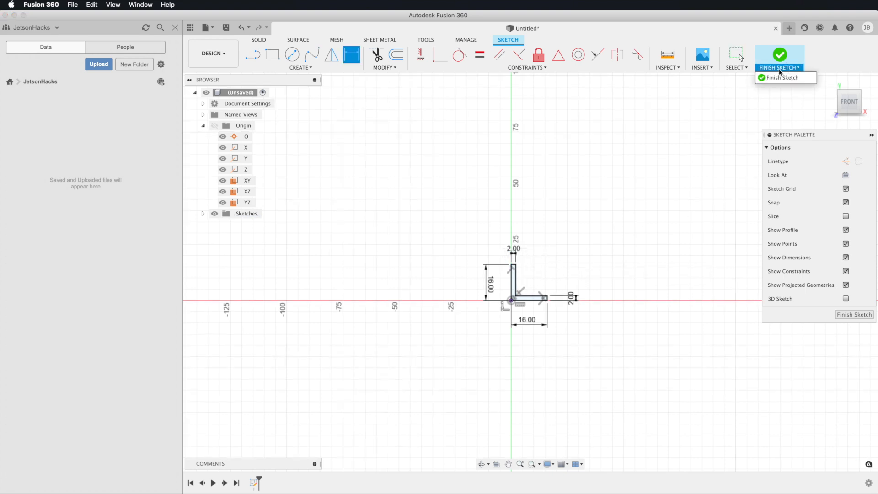
left_click(782, 78)
Step: Extrude the L-shaped profile by -35 mm as a new body
left_click(831, 85)
left_click(441, 325)
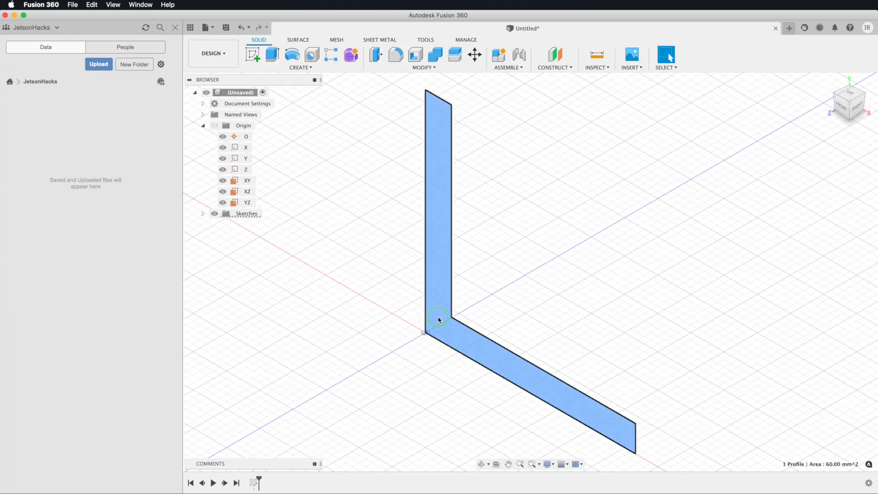
right_click(440, 325)
left_click(433, 360)
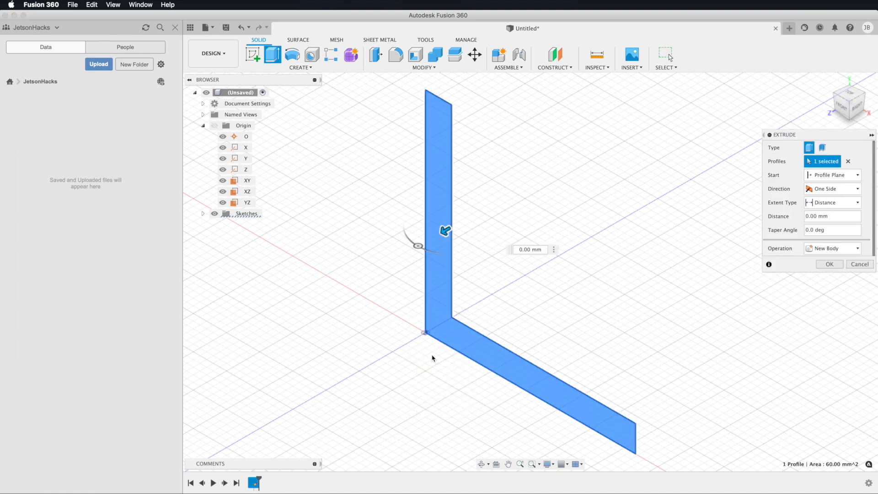
left_click_drag(444, 230, 623, 212)
left_click(669, 167)
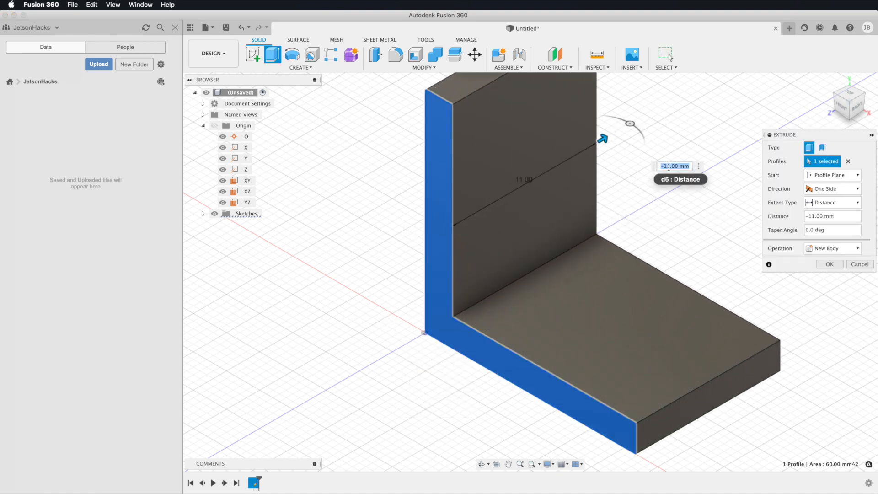
type("-35")
key("Return")
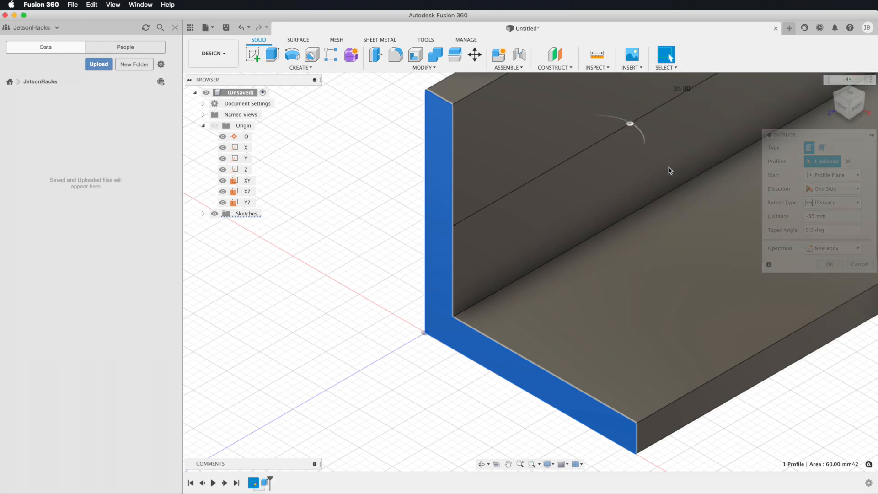
Step: Start a new sketch on the upper face of the bracket's horizontal leg
scroll(666, 206, "down", 5)
scroll(665, 215, "up", 5)
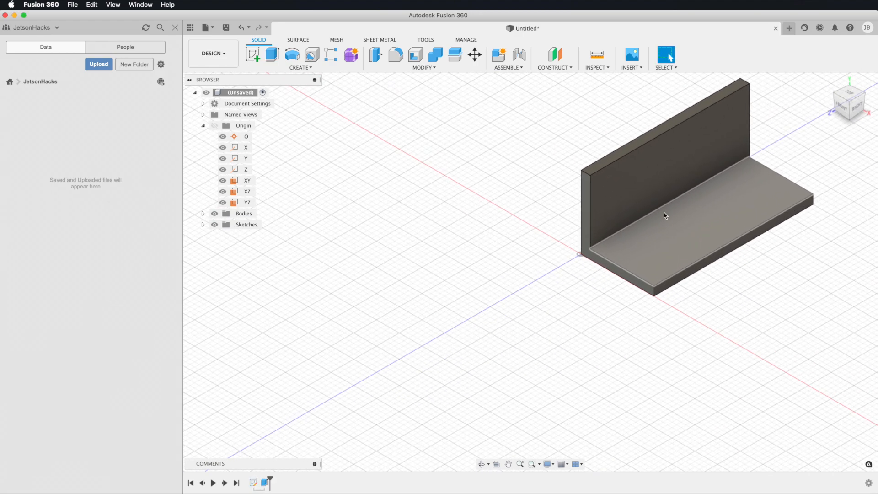
left_click(829, 82)
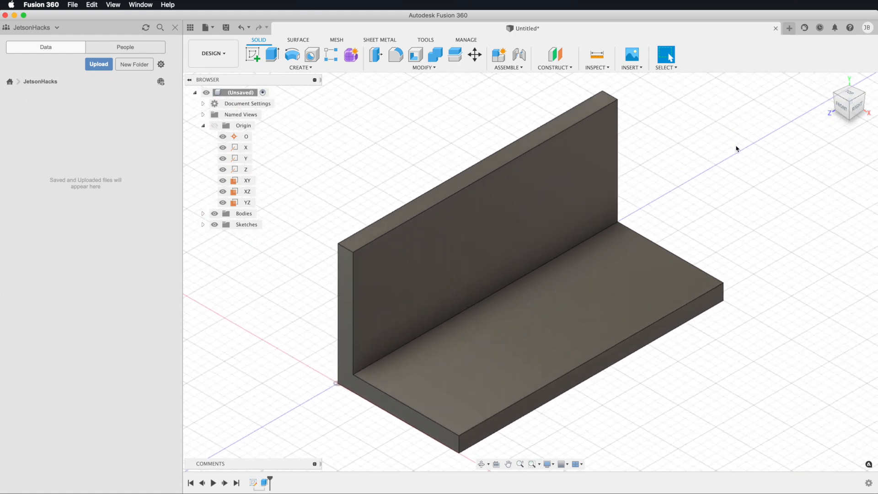
left_click(253, 54)
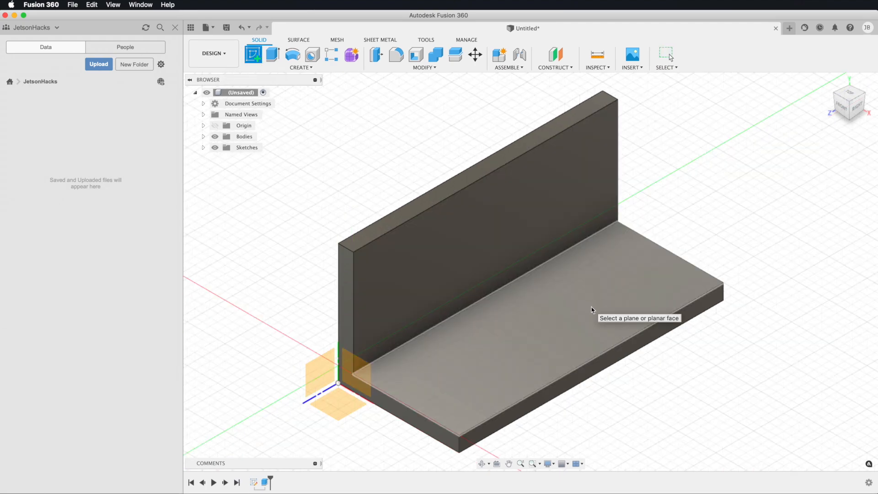
left_click(592, 309)
left_click(591, 310)
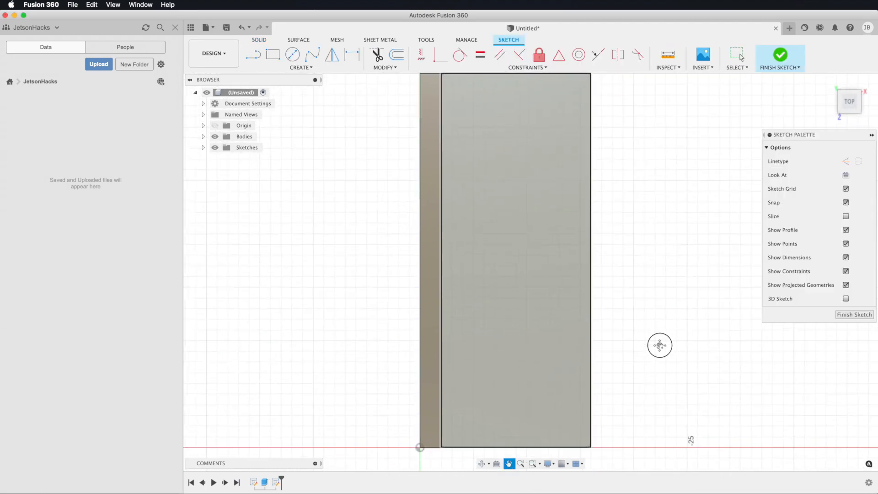
Step: Draw vertical and horizontal construction centerlines through the edge midpoints of the horizontal leg's upper face, then return to normal linetype
left_click(843, 162)
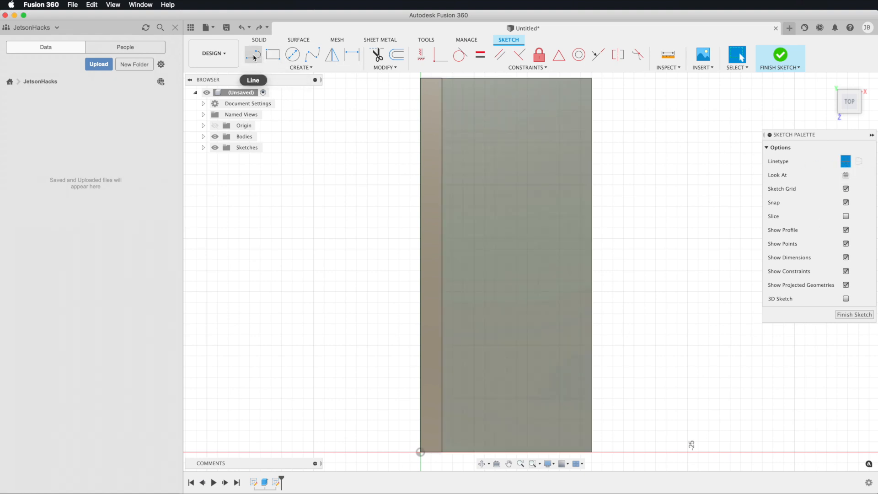
left_click(253, 55)
left_click(516, 74)
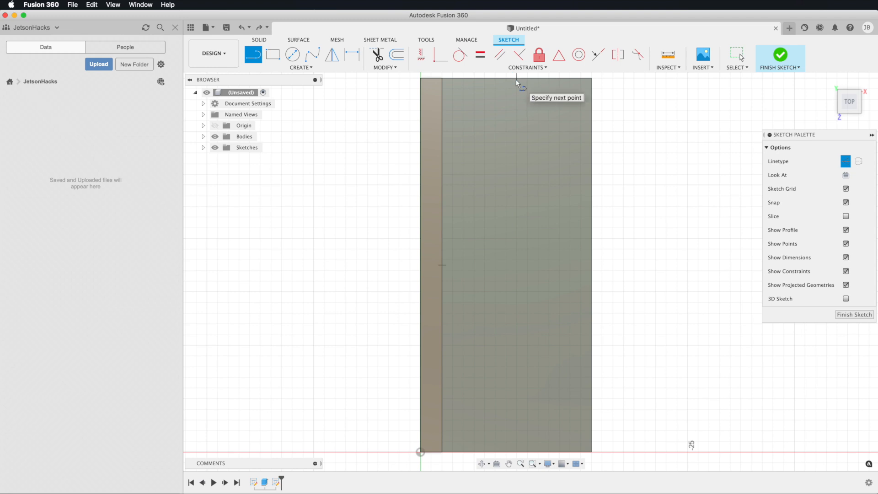
left_click(516, 452)
scroll(539, 405, "down", 2)
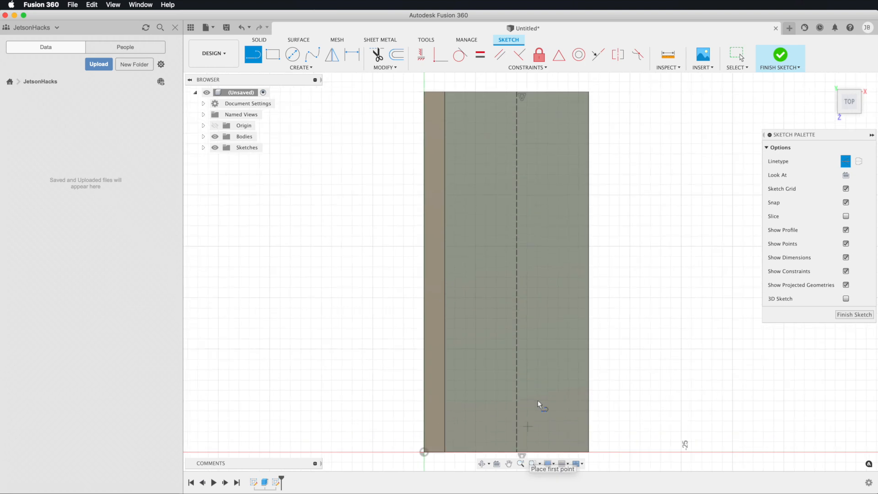
left_click(589, 273)
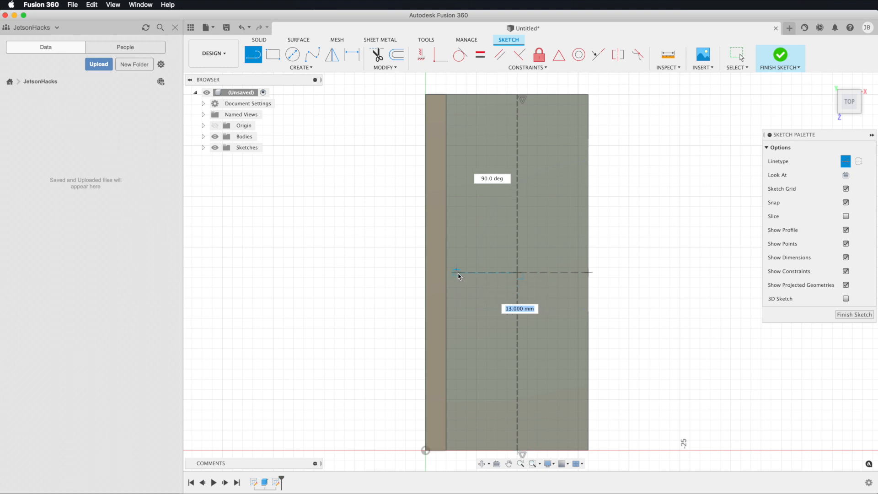
left_click(447, 273)
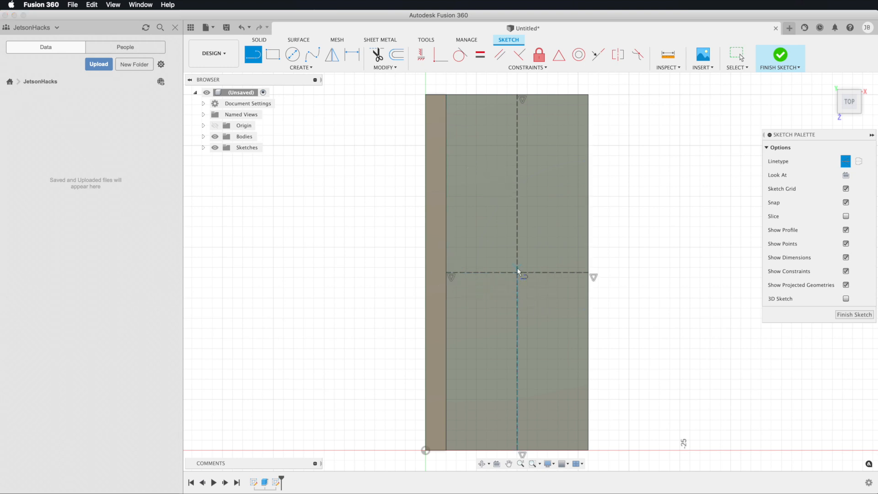
left_click(845, 161)
Step: Sketch a 3.4 mm diameter circle on the lengthwise centerline, on the origin side of the crosswise centerline
left_click(293, 54)
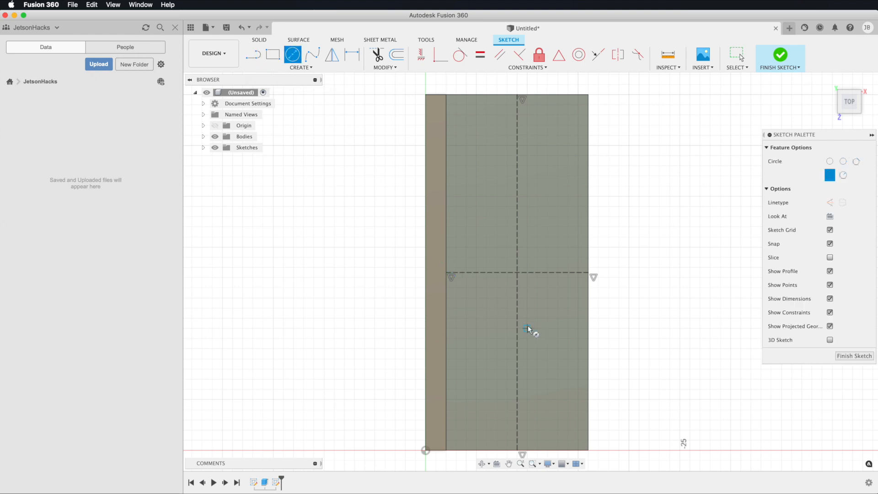
left_click(518, 318)
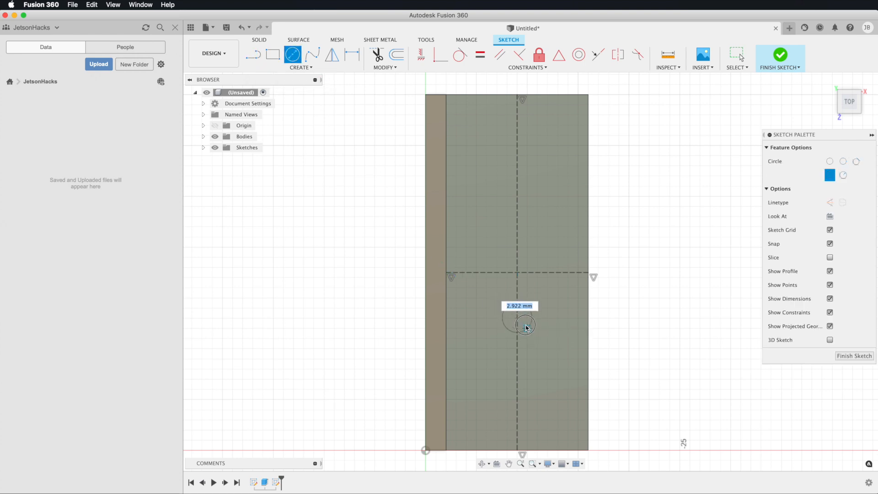
type("3.4")
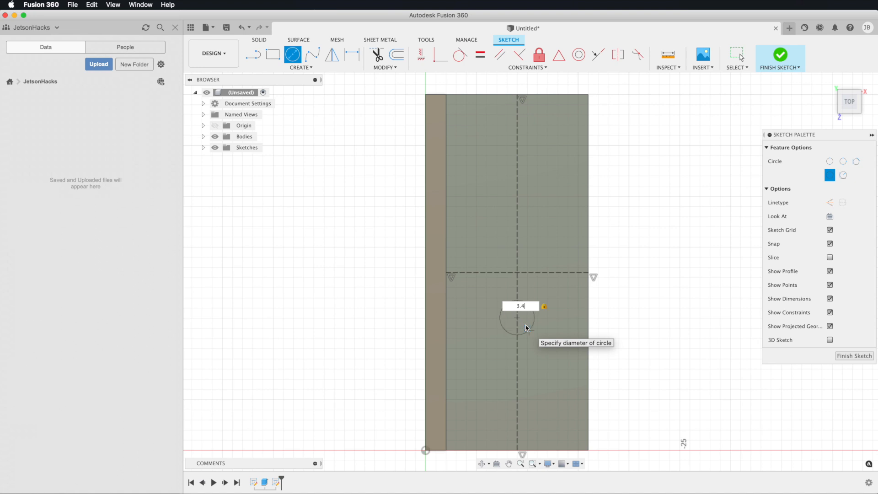
key("Return")
Step: Dimension the circle's center at 15/2 mm from the crosswise centerline
key("d")
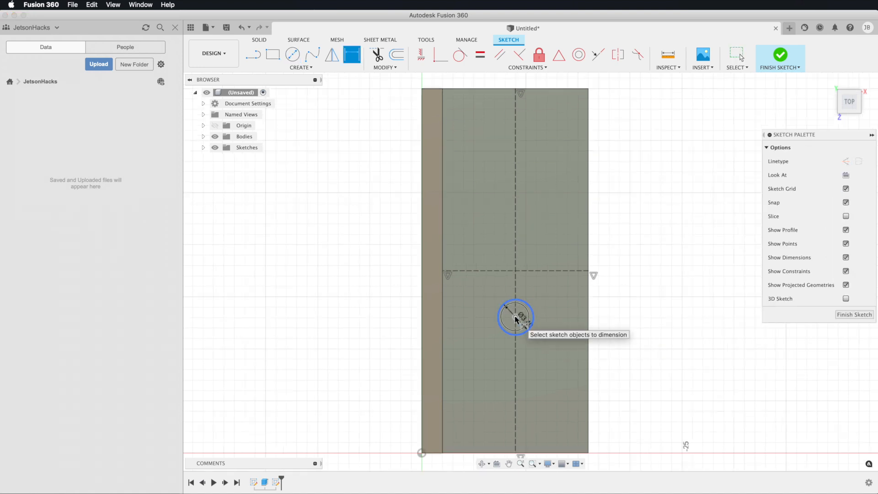
left_click(517, 272)
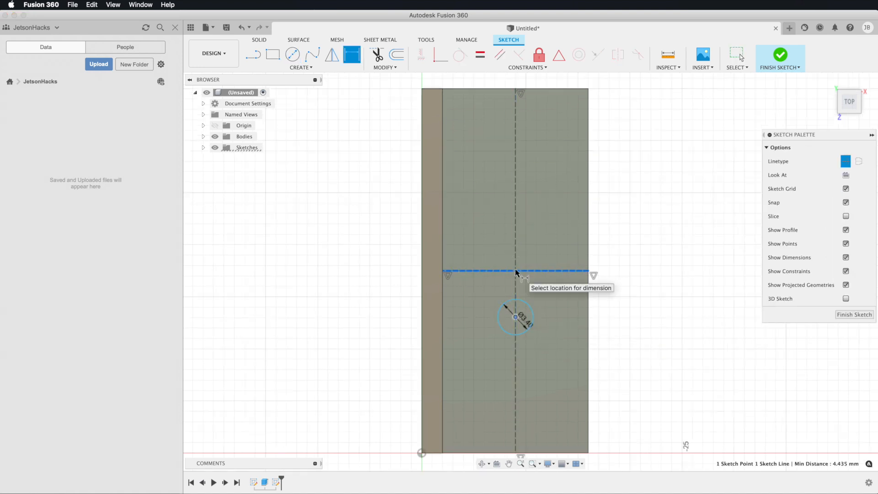
left_click(620, 296)
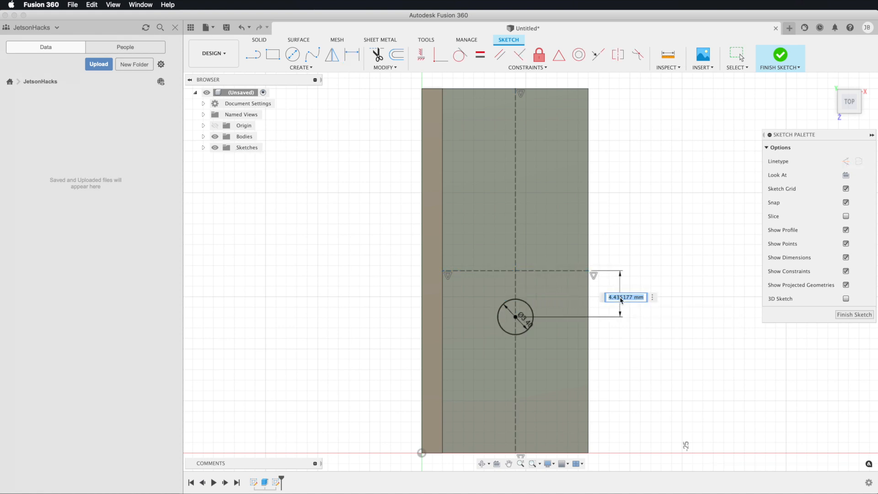
type("15/2")
key("Return")
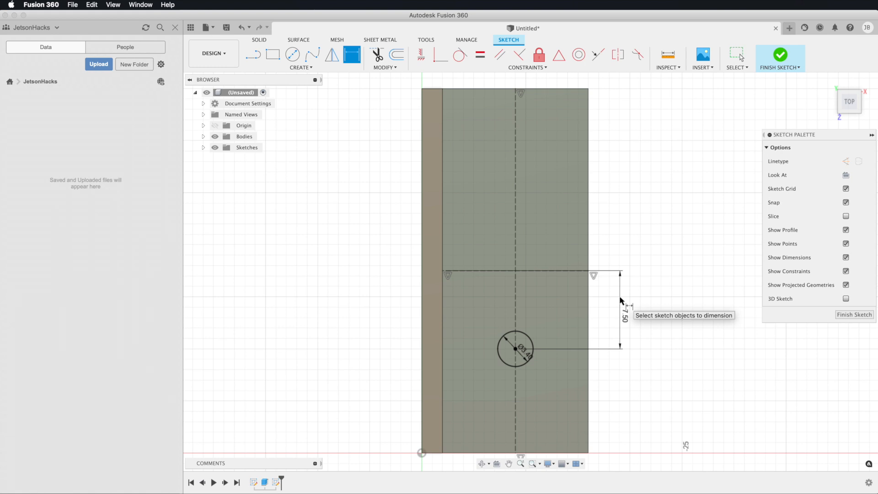
key("Escape")
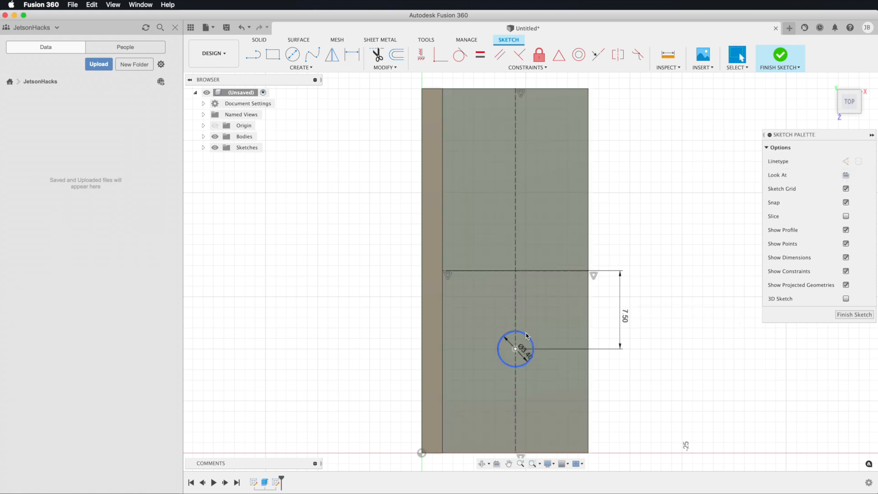
Step: Mirror the circle about the crosswise centerline and finish the sketch
left_click(524, 335)
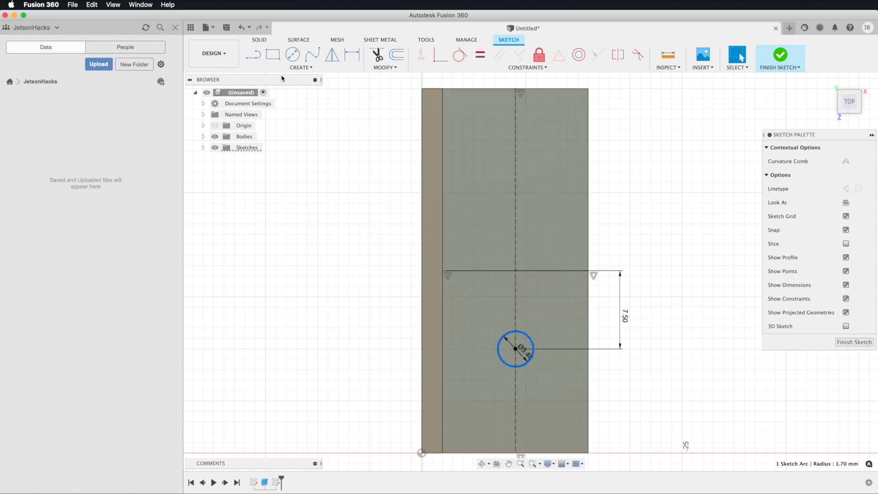
left_click(309, 68)
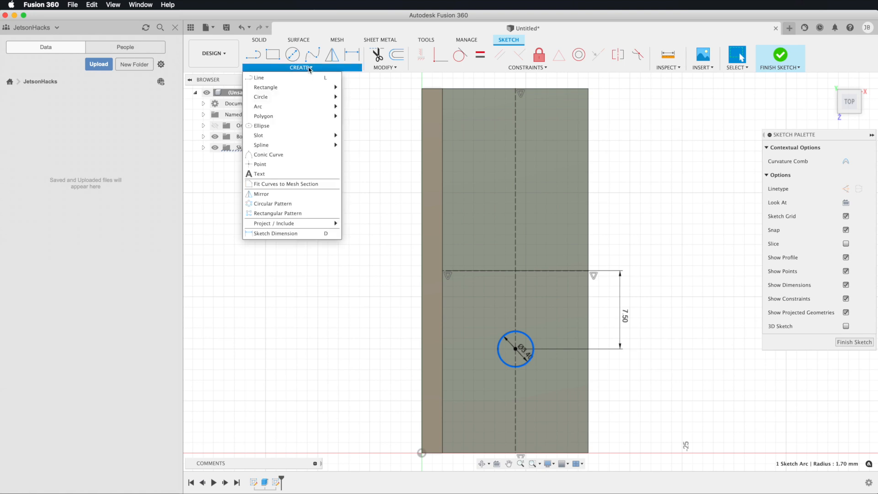
left_click(267, 192)
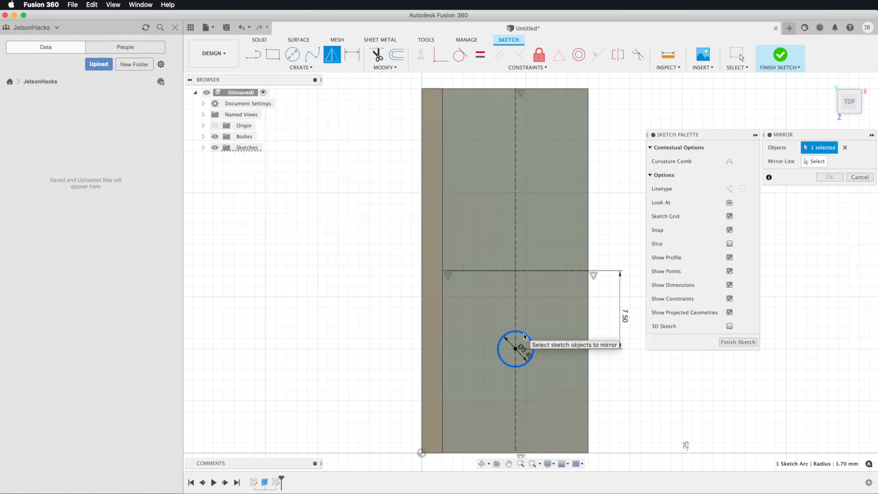
left_click(816, 161)
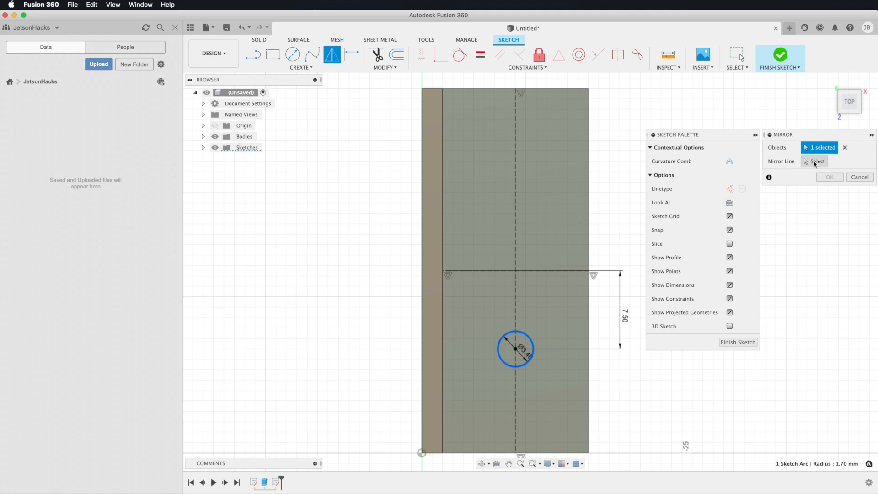
left_click(523, 271)
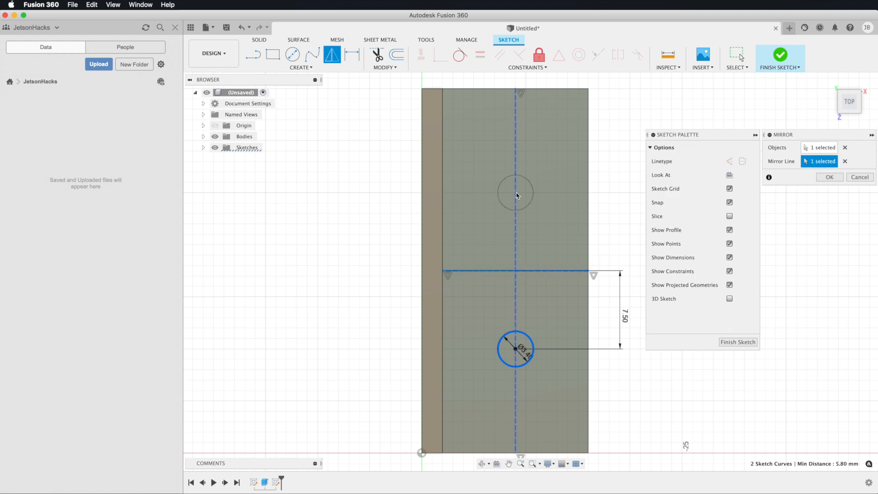
left_click(830, 177)
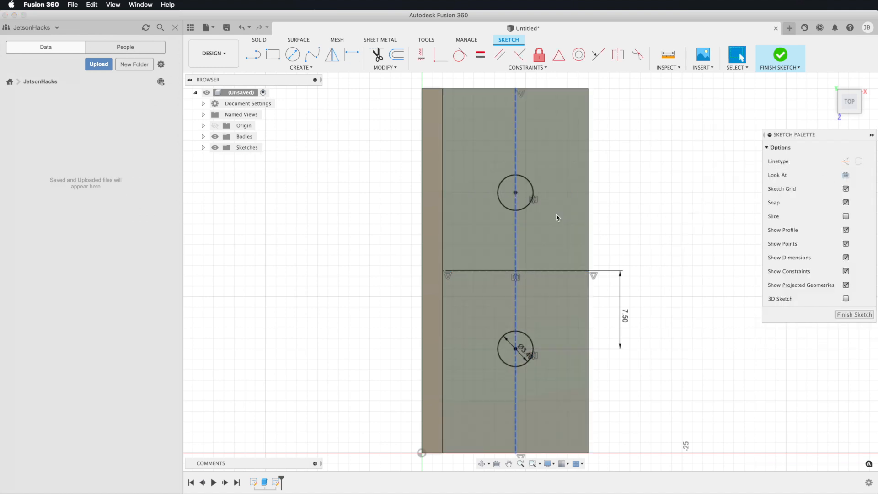
left_click(785, 57)
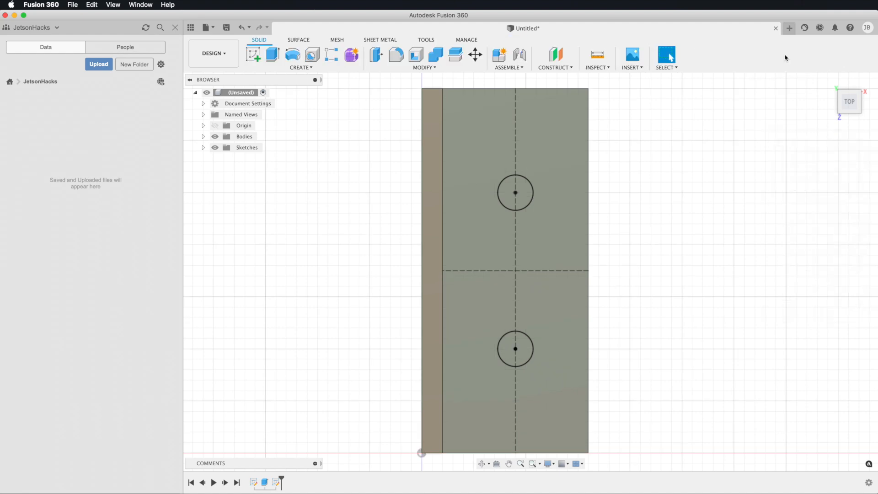
Step: Extrude both circle profiles by -2 mm to cut the holes through the bracket's horizontal leg
left_click(829, 83)
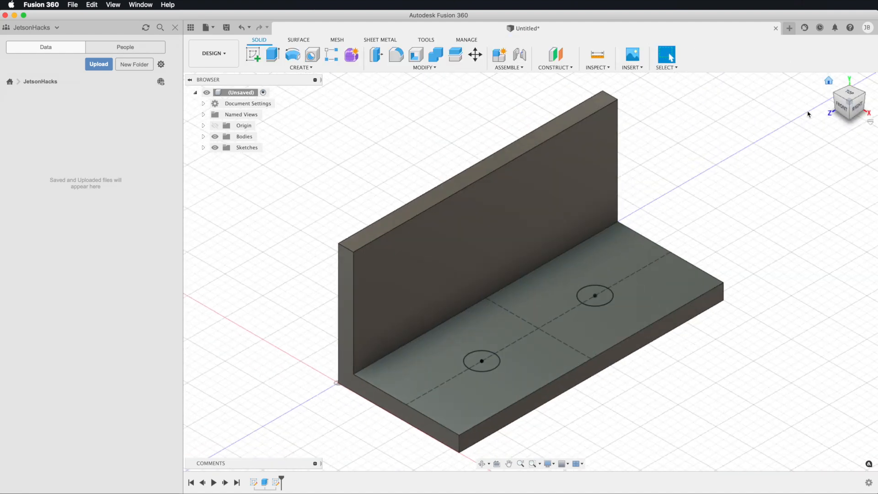
left_click(597, 305)
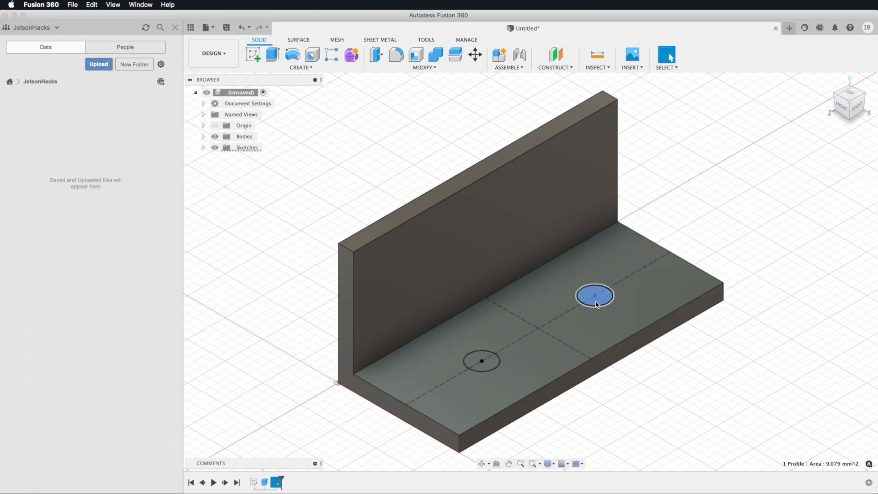
left_click(487, 368)
left_click(486, 371)
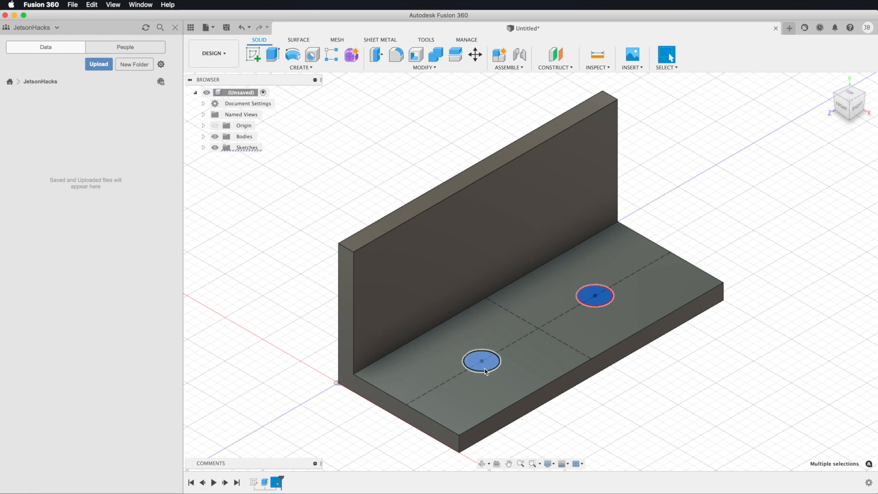
right_click(486, 372)
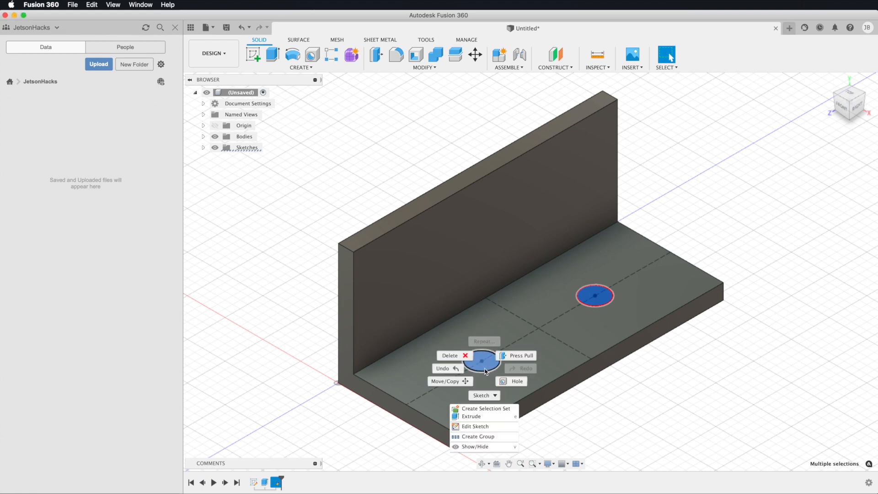
left_click(471, 416)
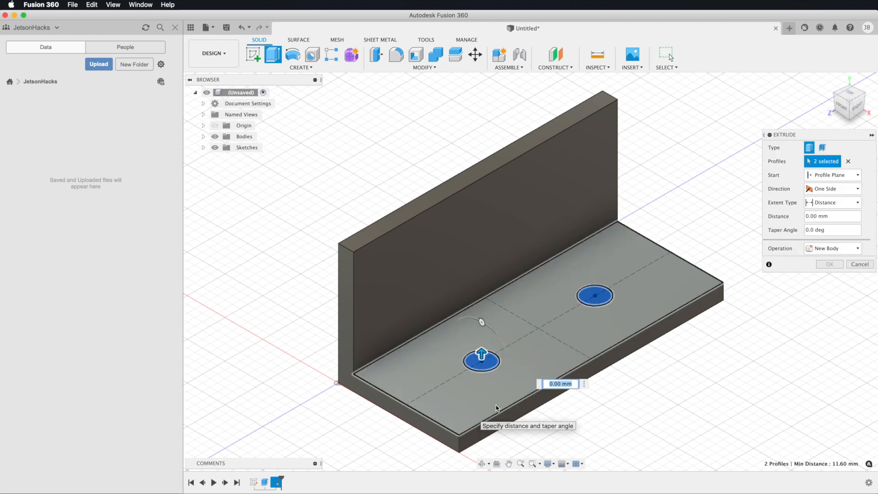
type("-2")
key("Return")
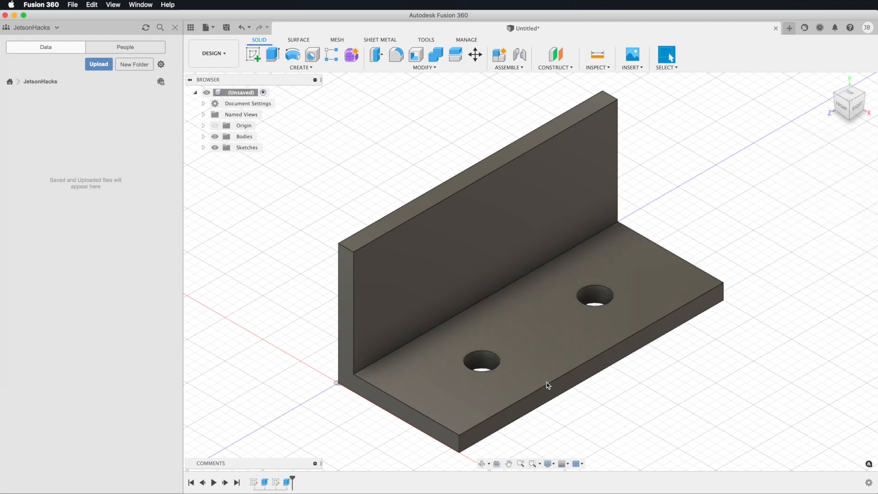
left_click(482, 464)
left_click_drag(559, 416, 531, 413)
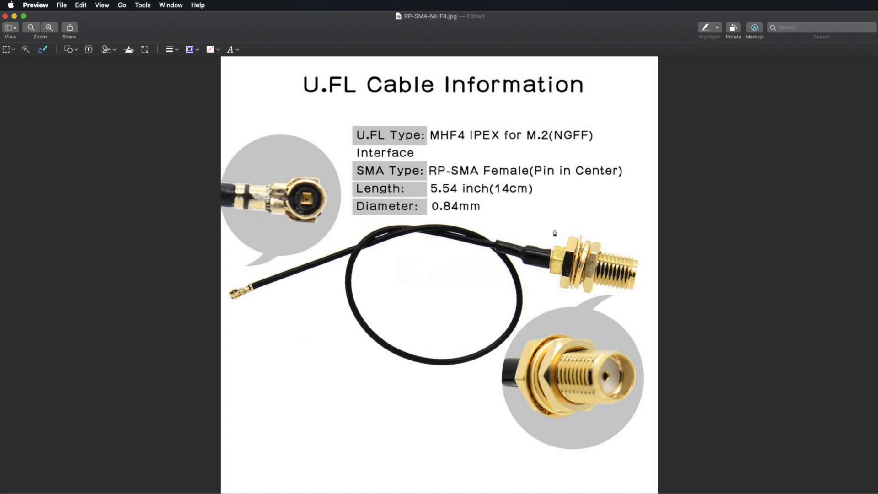
Step: In Preview, mark the SMA connector on the U.FL cable image and circle the 2X Ø6.76 THRU callout in antenna_mount.pdf
mouse_move(583, 222)
left_mouse_down()
mouse_move(562, 256)
mouse_move(600, 277)
mouse_move(644, 273)
mouse_move(578, 221)
left_mouse_up()
left_click_drag(563, 334, 542, 373)
mouse_move(552, 208)
left_mouse_down()
mouse_move(560, 225)
mouse_move(638, 222)
mouse_move(582, 201)
mouse_move(554, 210)
left_mouse_up()
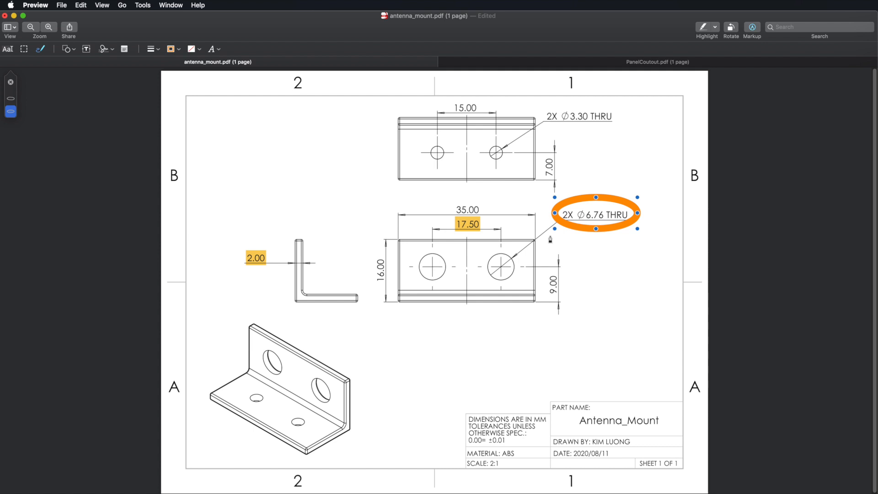
Step: In PanelCoutout.pdf, underline the Ø6.40 + 0.1 mm and 5.90 + 0.1 mm dimensions and mark the cutout's flat edge
left_click(558, 63)
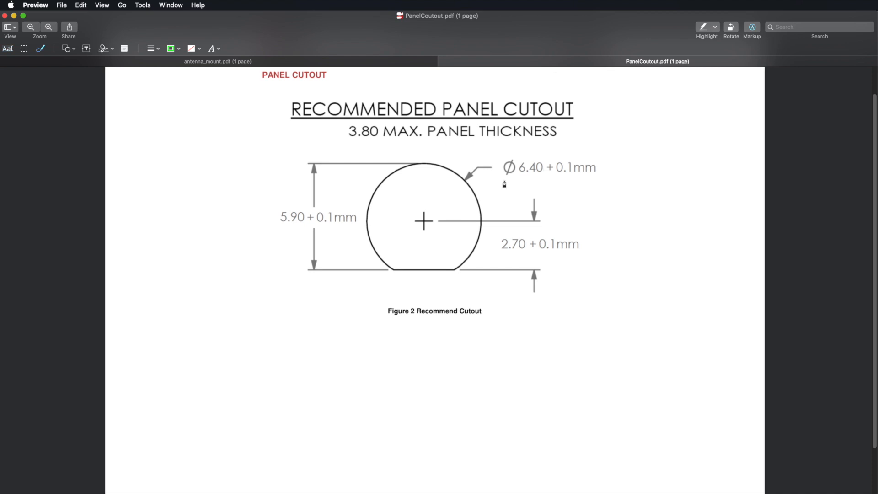
left_click_drag(502, 180, 599, 181)
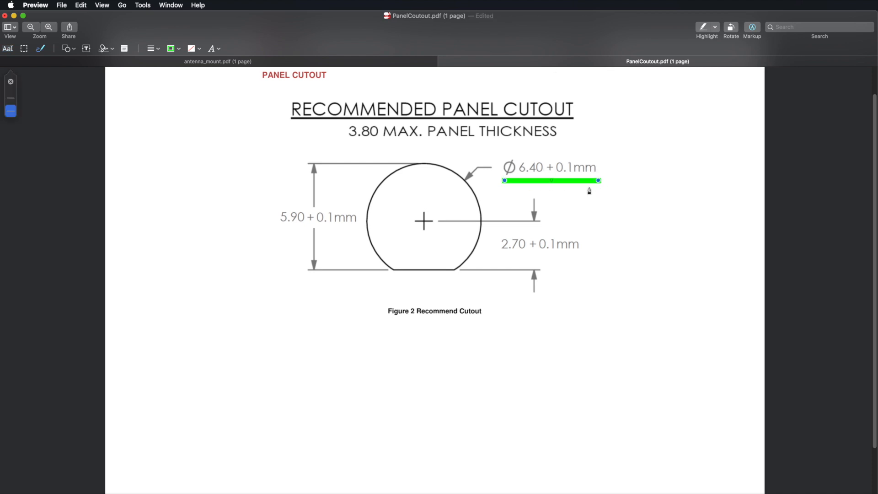
left_click_drag(283, 225, 356, 226)
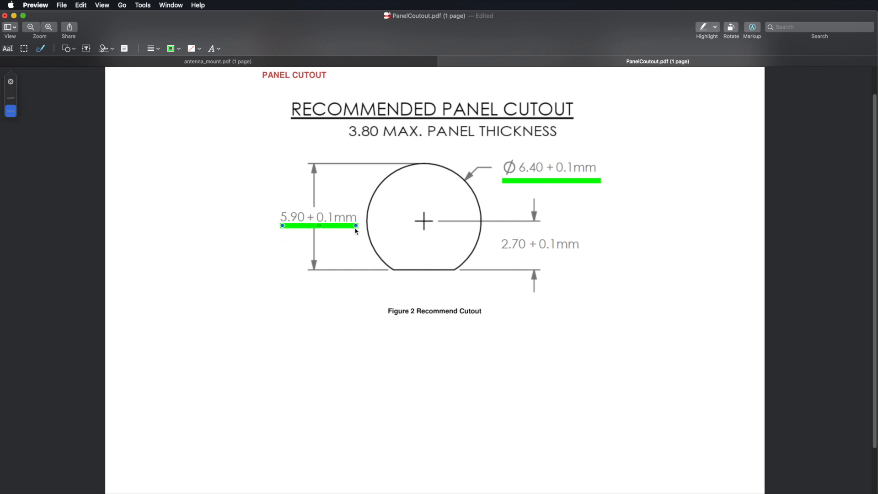
left_click_drag(394, 269, 455, 268)
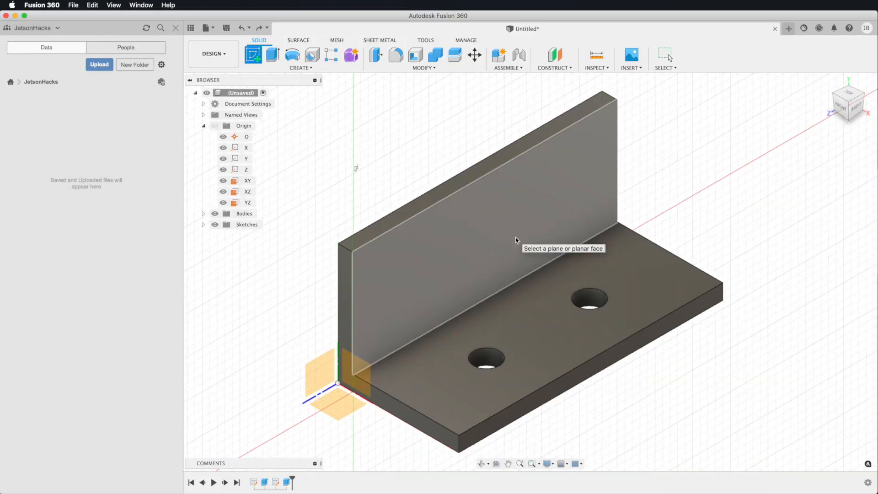
Step: In Fusion 360, start a sketch on the vertical leg's inner face and draw a vertical construction centerline between its long edges' midpoints
left_click(517, 240)
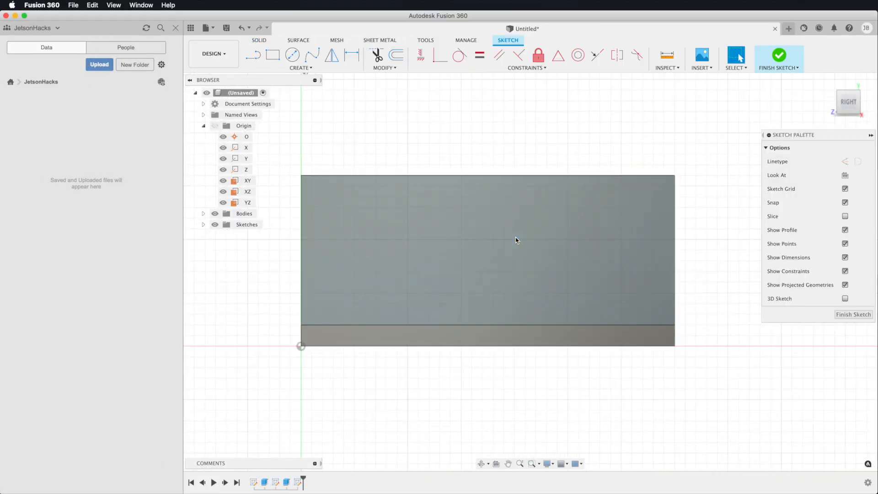
left_click(253, 55)
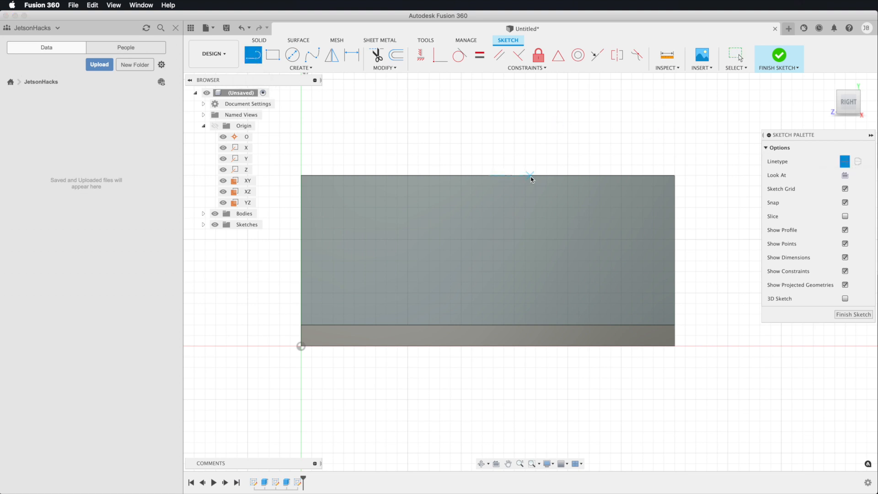
left_click(486, 176)
double_click(488, 323)
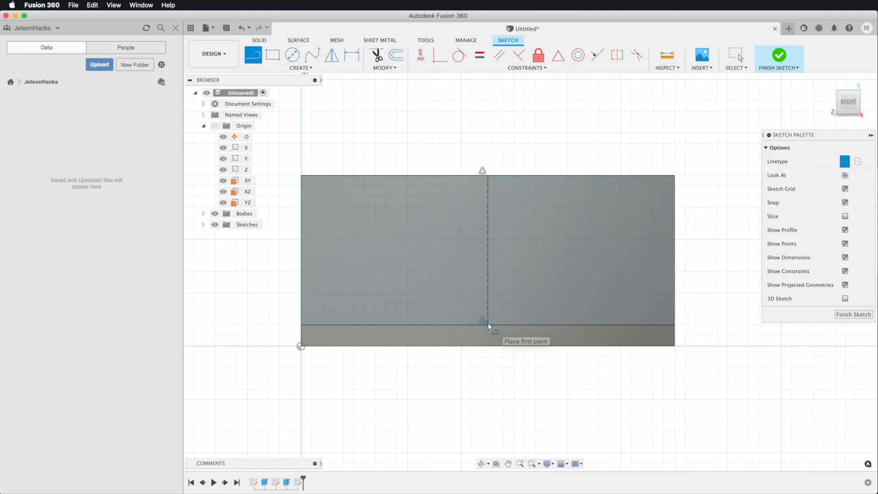
Step: Draw a horizontal construction centerline between the face's short-edge midpoints and place a 6.4 mm diameter circle on it, left of the vertical centerline
left_click(301, 249)
double_click(675, 250)
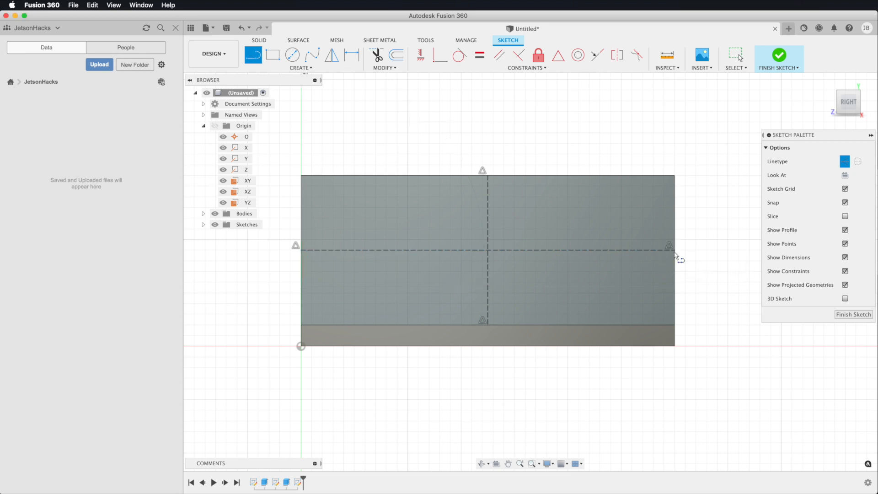
left_click(292, 55)
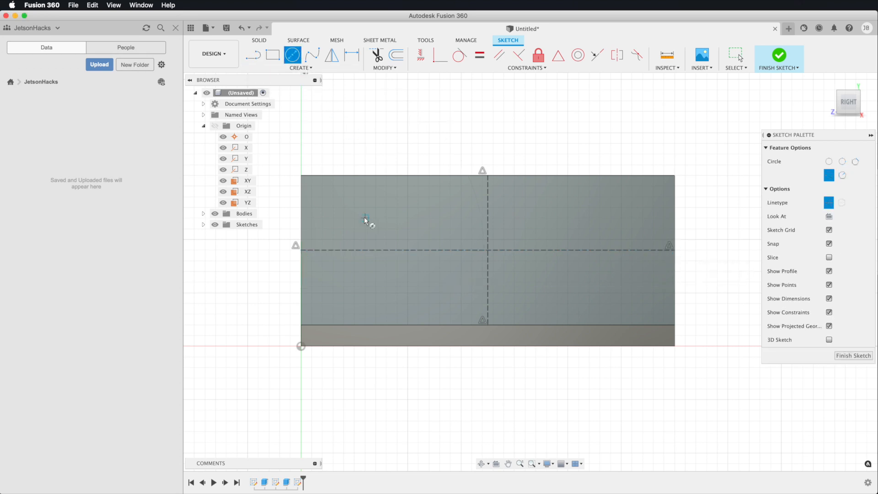
left_click(379, 250)
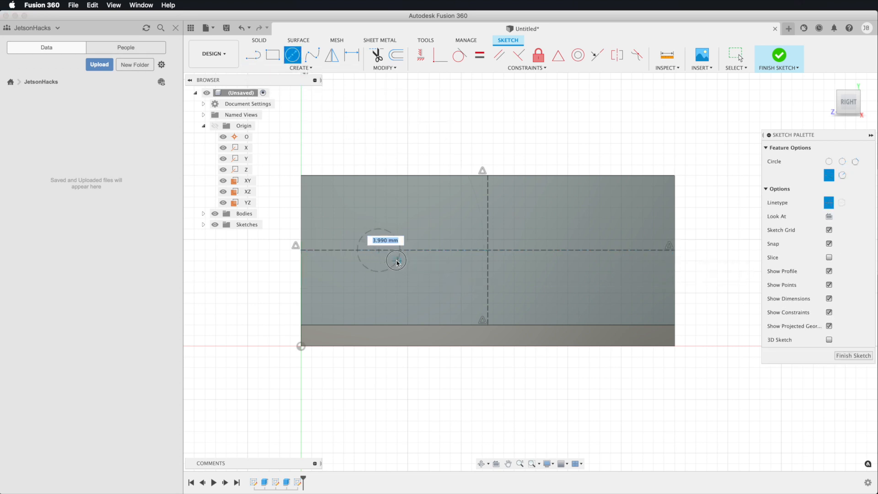
type("6")
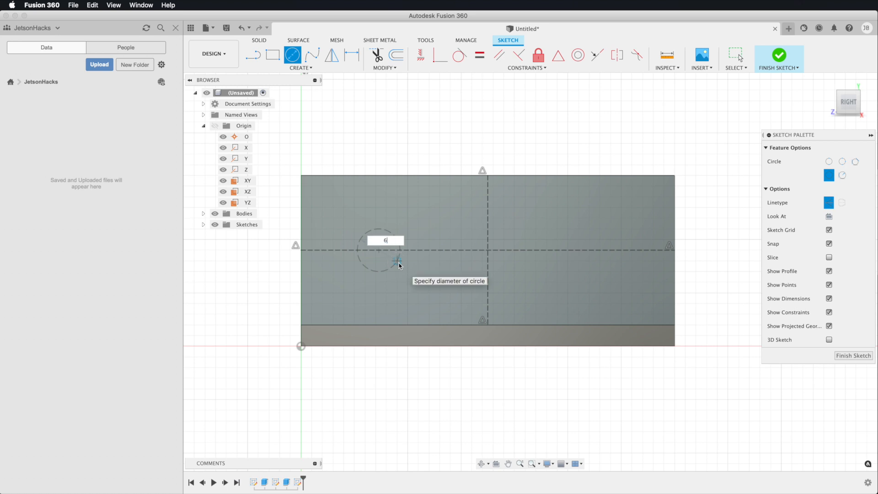
type(".4")
key("Return")
key("Escape")
Step: Convert the 6.4 mm circle from construction to normal linetype
left_click(406, 265)
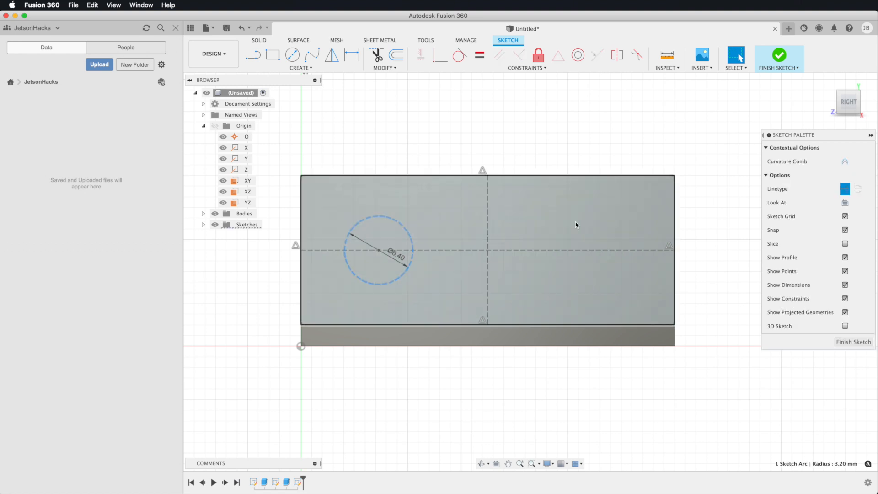
left_click(845, 188)
left_click(354, 199)
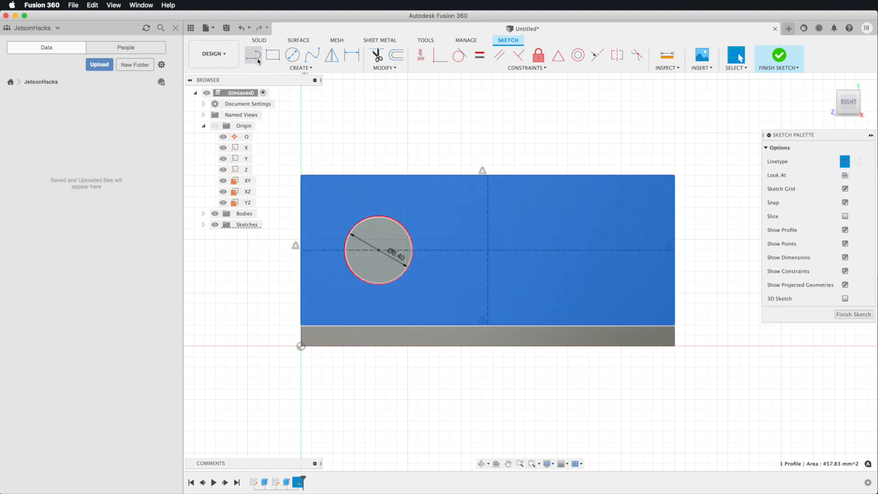
Step: Draw two horizontal construction lines across the full width of the face, one above and one below the circle
left_click(254, 57)
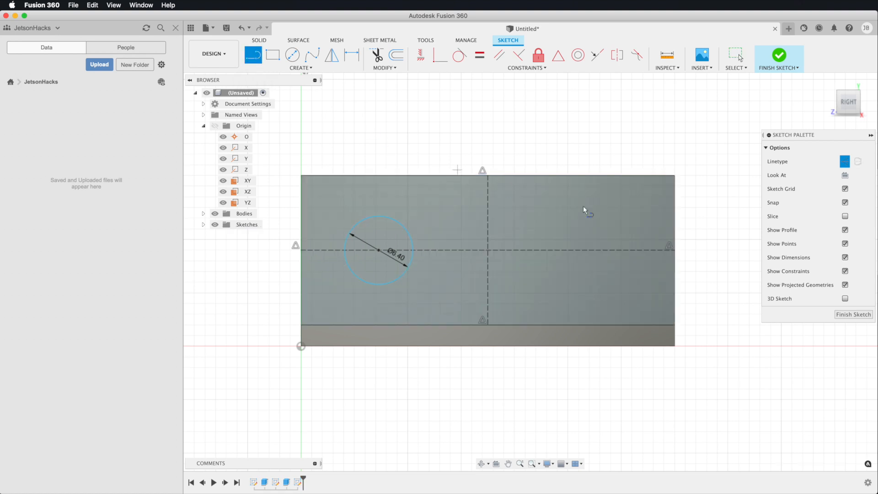
left_click(845, 162)
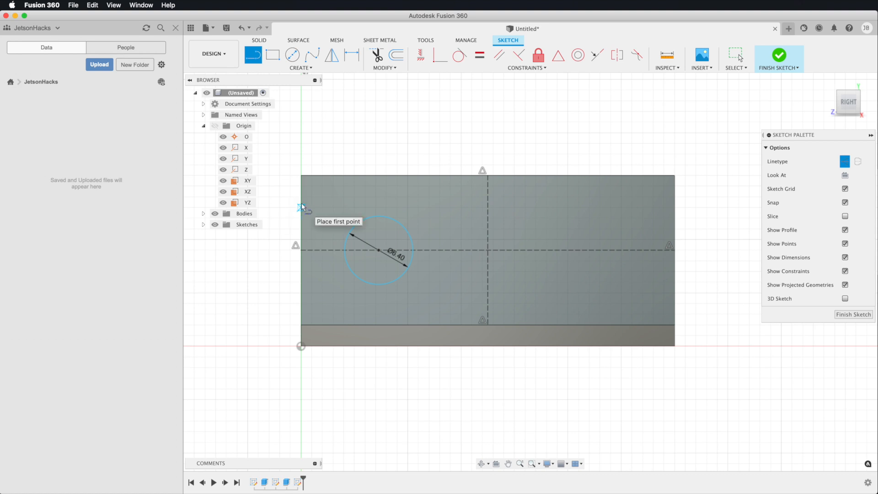
left_click(301, 197)
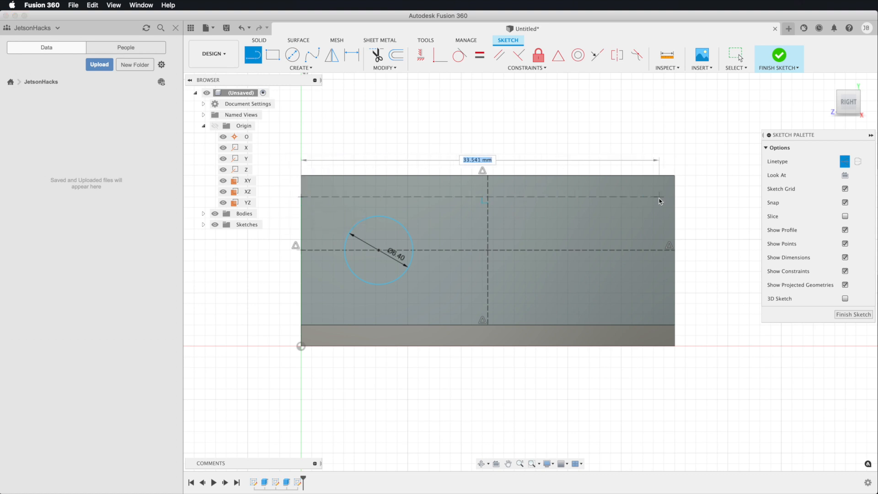
double_click(675, 197)
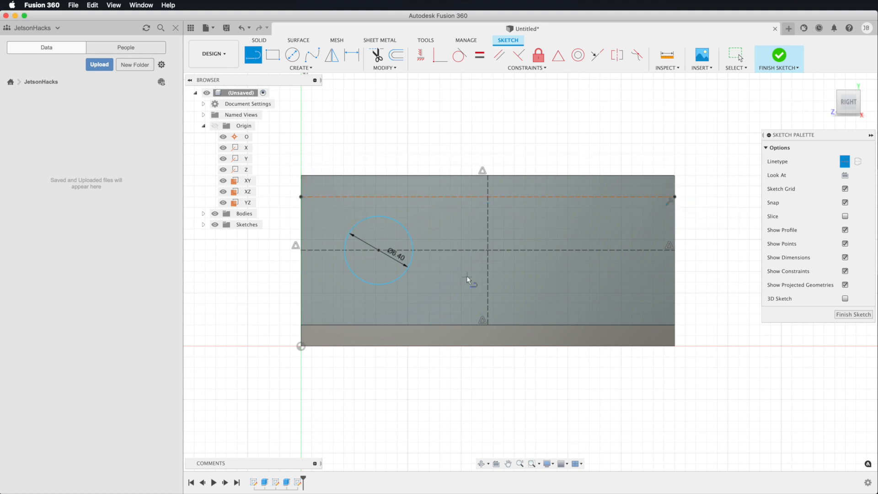
left_click(301, 293)
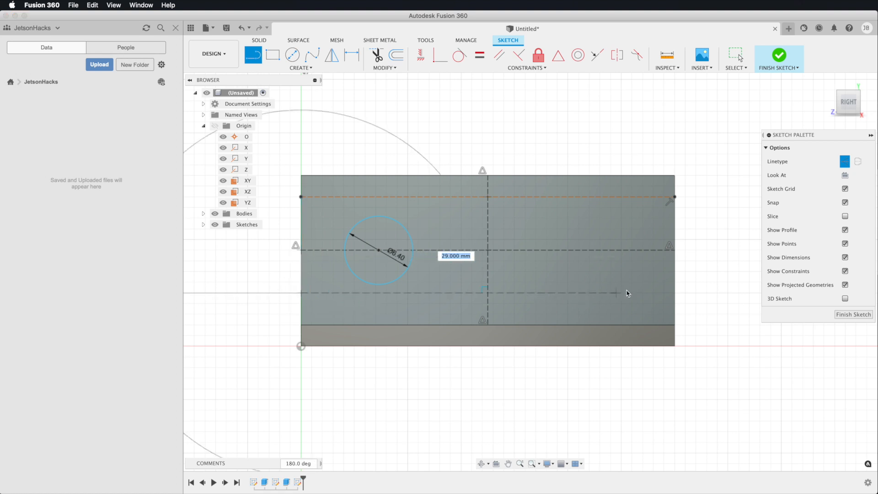
double_click(675, 292)
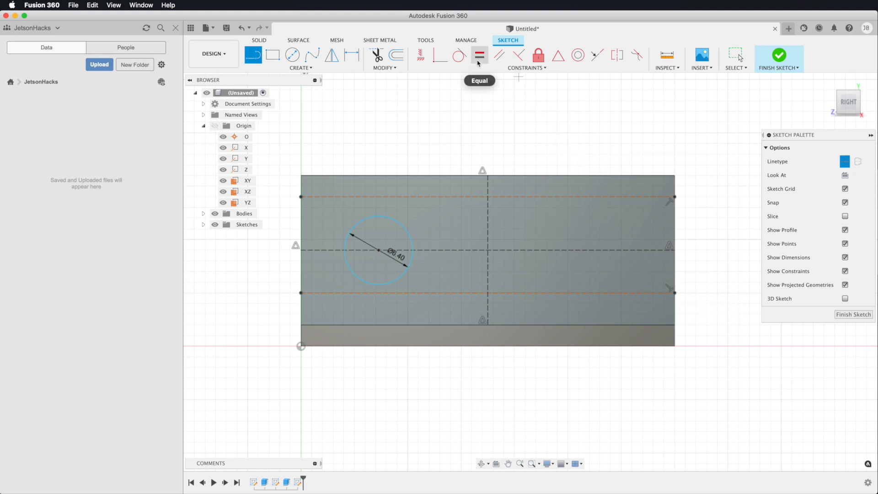
Step: Apply a Tangent constraint between the upper horizontal construction line and the circle
left_click(460, 57)
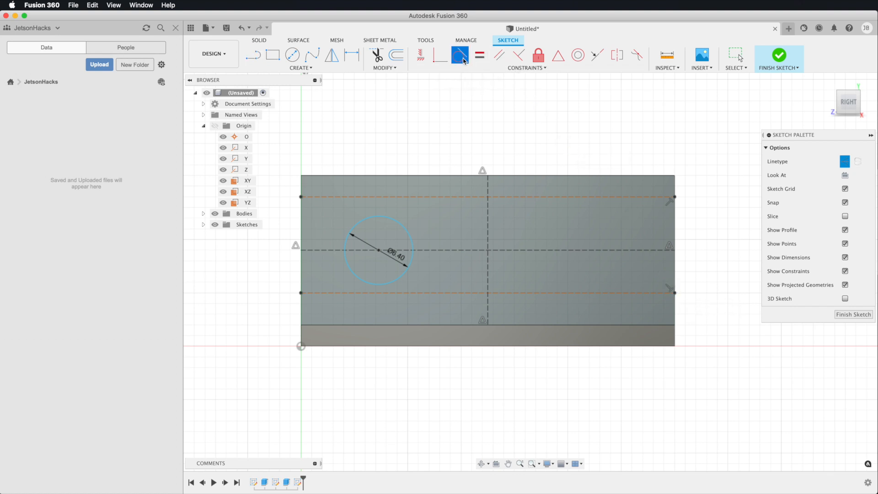
left_click(380, 196)
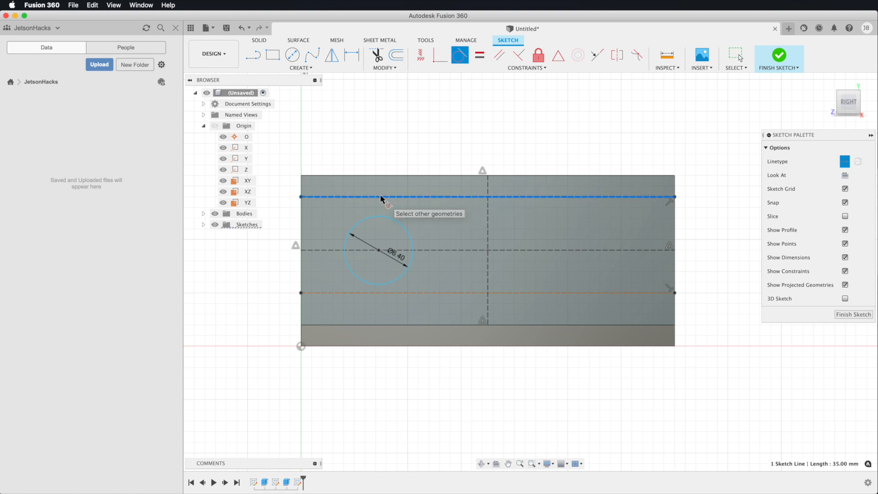
left_click(378, 217)
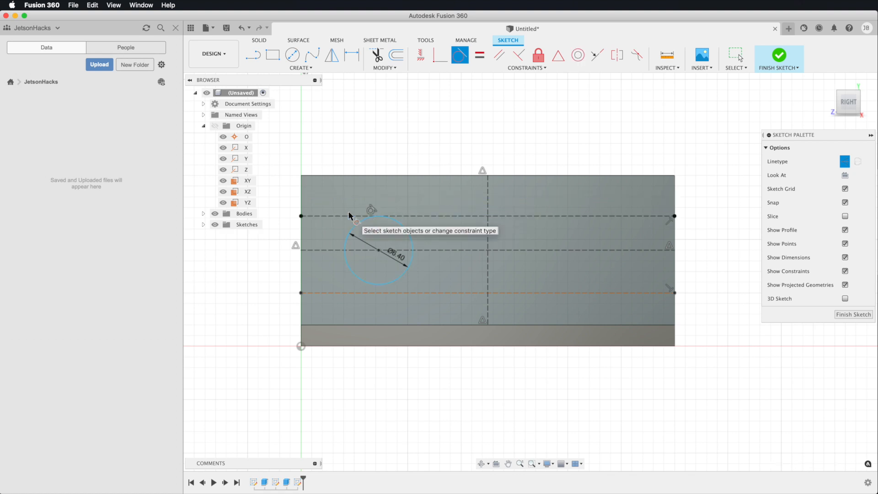
key("Escape")
Step: Dimension the distance between the upper and lower construction lines as 6 mm
left_click(306, 69)
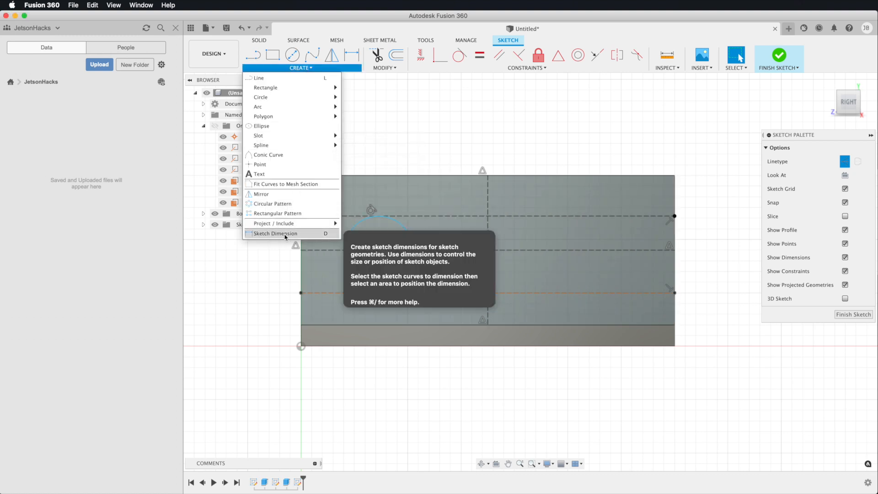
left_click(285, 233)
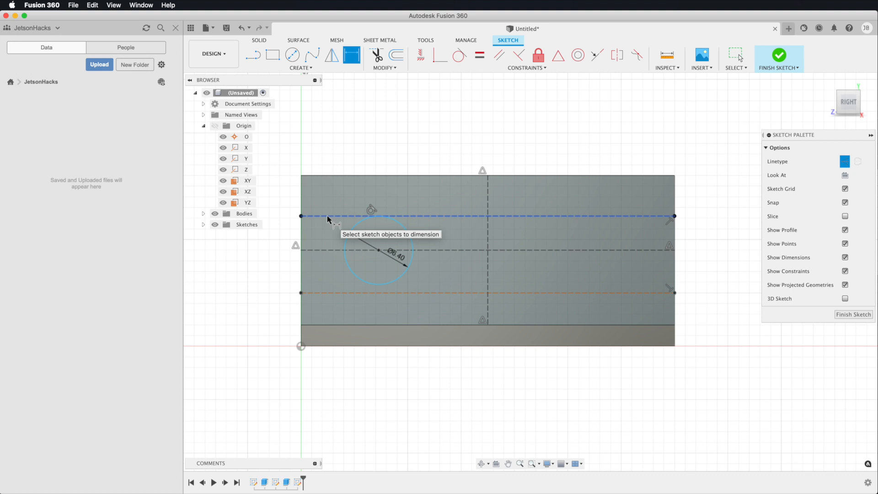
left_click(330, 293)
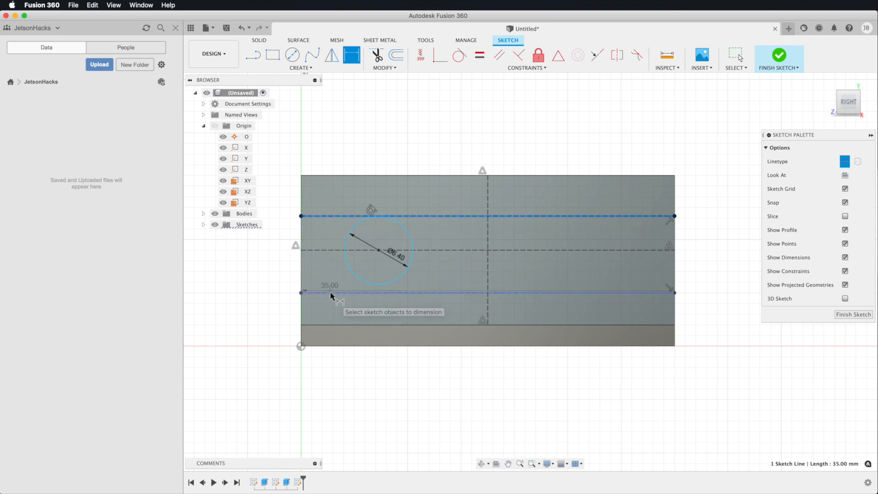
left_click(336, 293)
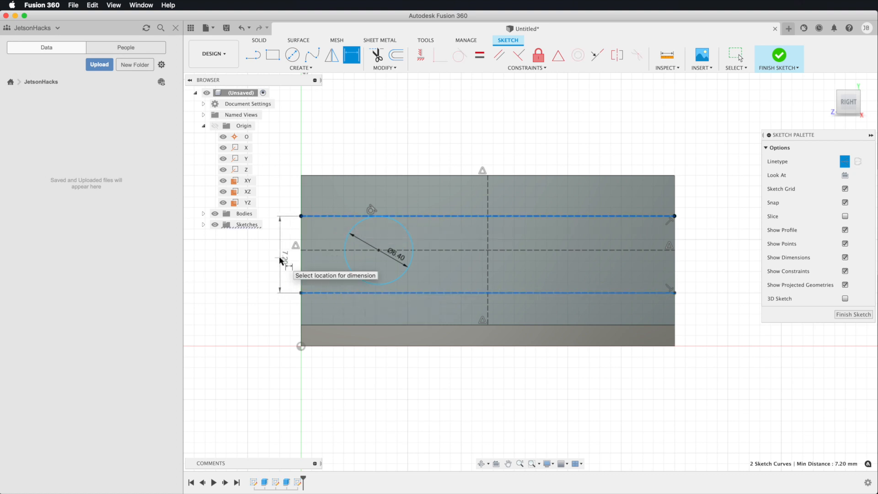
left_click(277, 260)
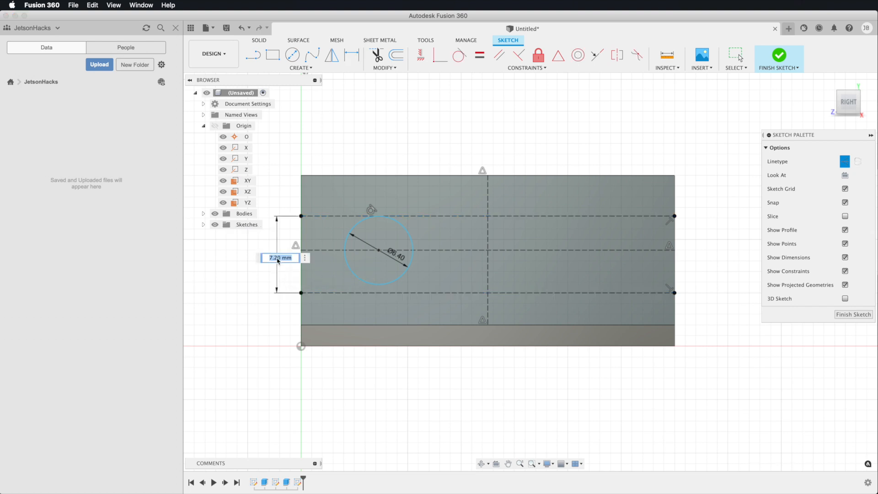
type("6")
key("Return")
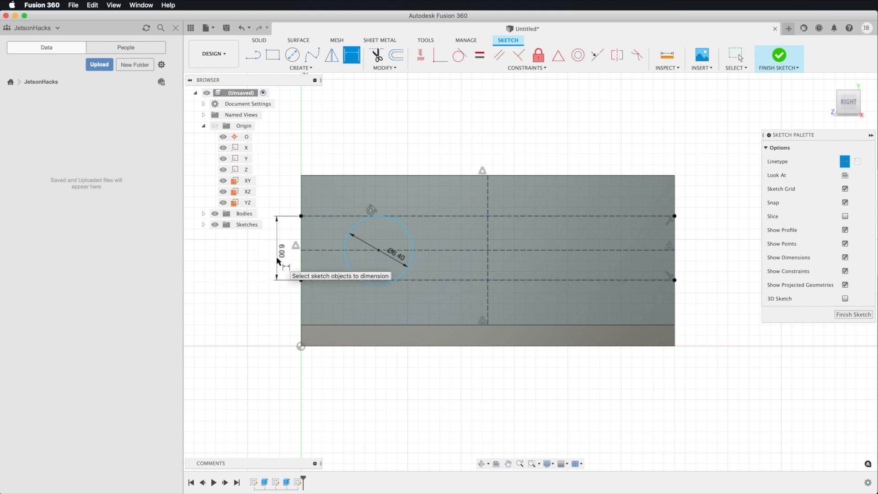
key("Escape")
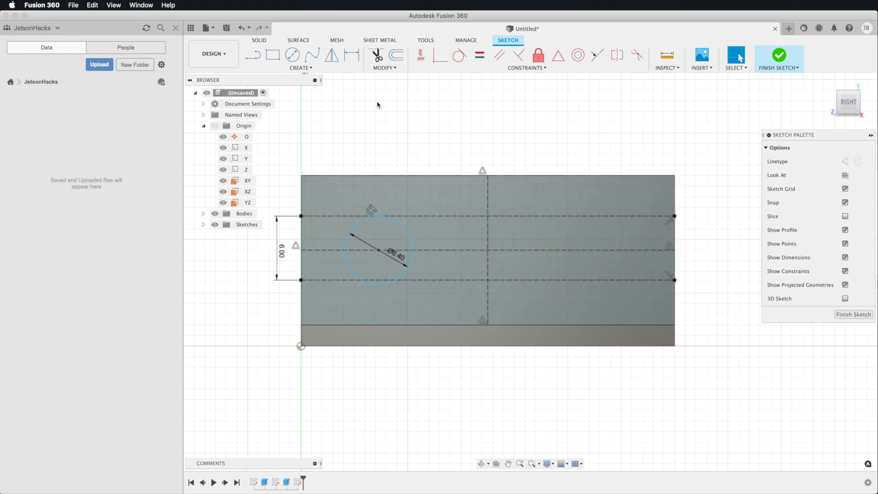
Step: Draw a solid line across the circle along the lower construction line to form the cutout's flat edge
left_click(254, 56)
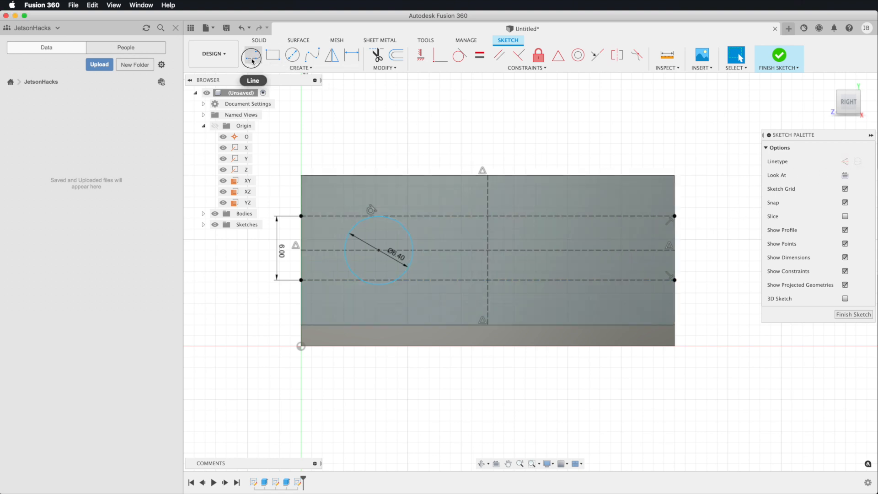
left_click(361, 280)
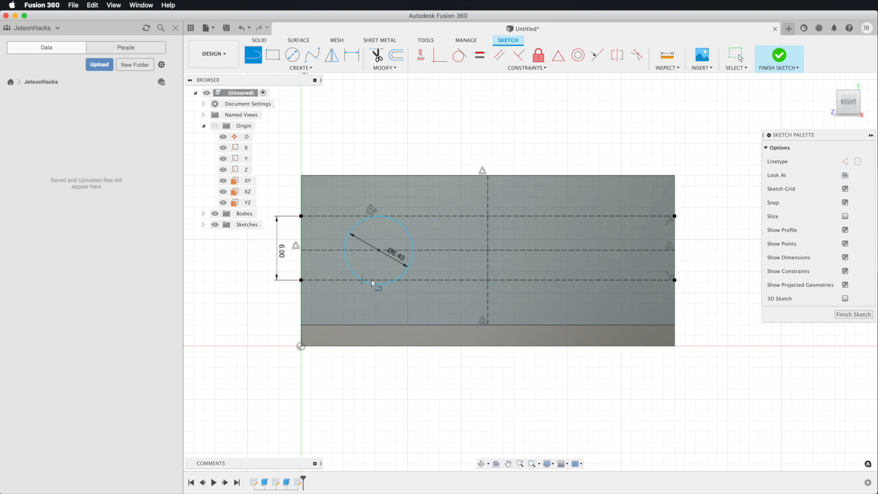
double_click(397, 280)
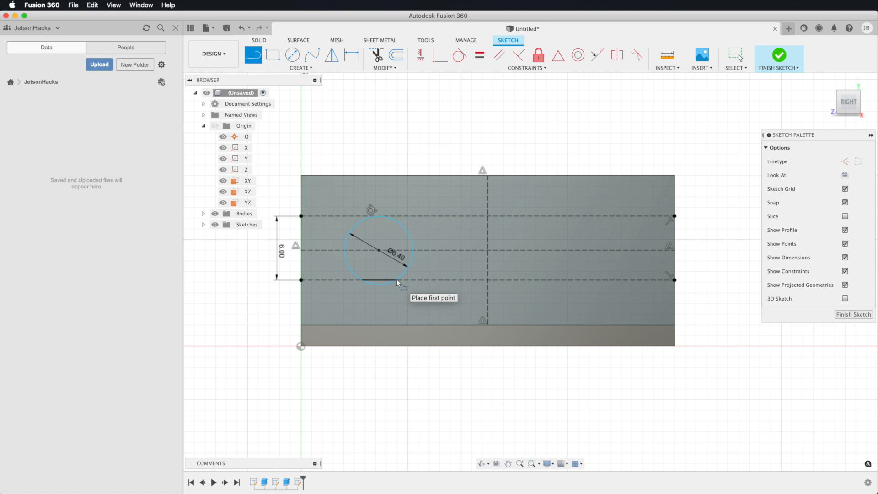
key("Escape")
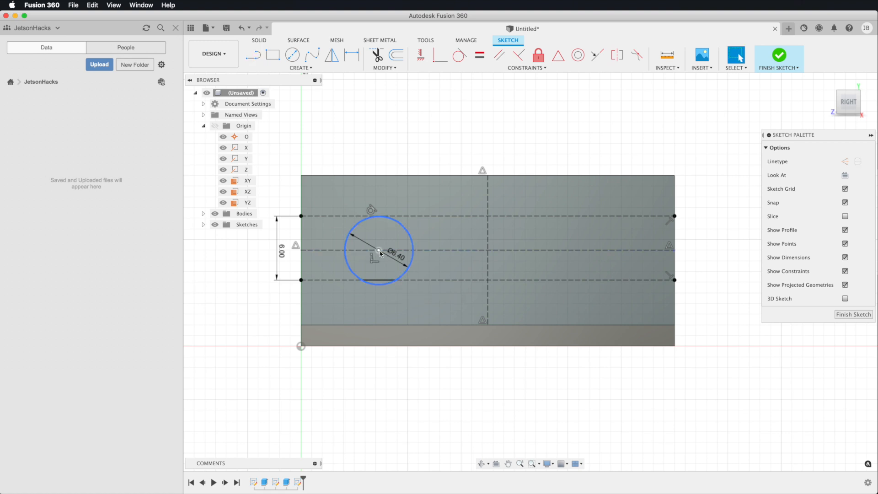
Step: Dimension the distance from the circle's center to the vertical centerline as 17.5/2 mm
left_click(308, 68)
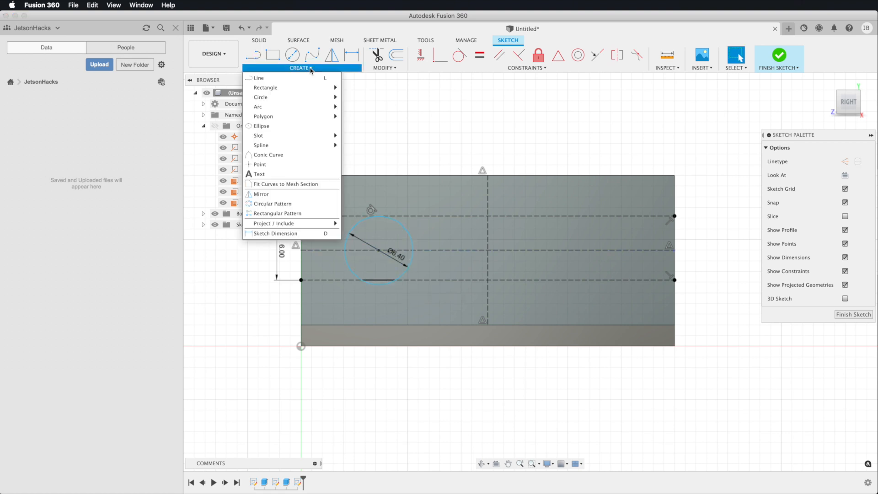
left_click(313, 219)
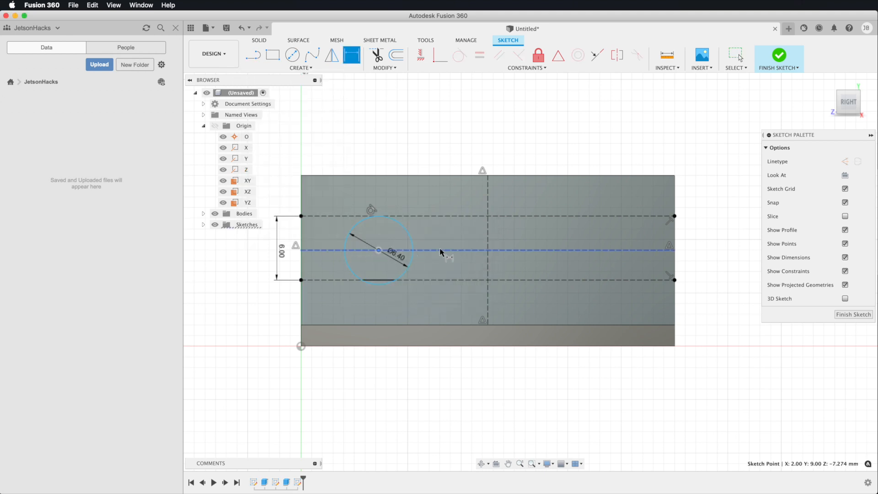
left_click(488, 244)
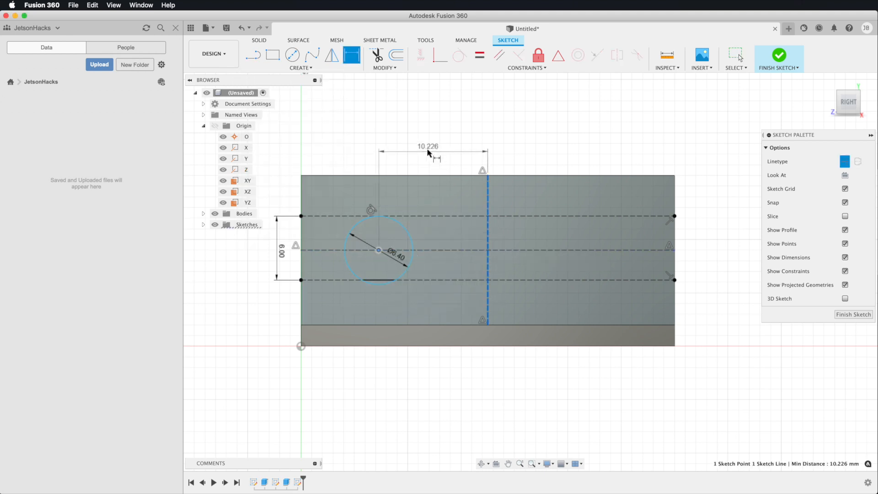
left_click(427, 148)
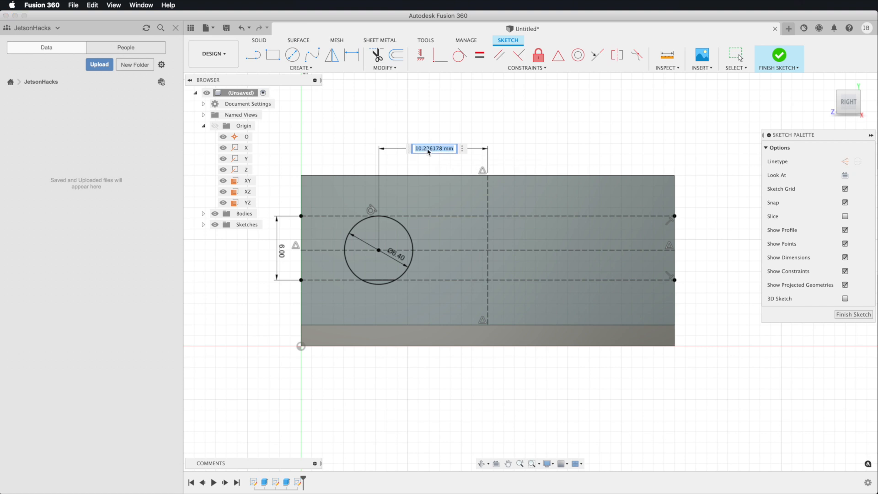
type("17.5/2")
key("Return")
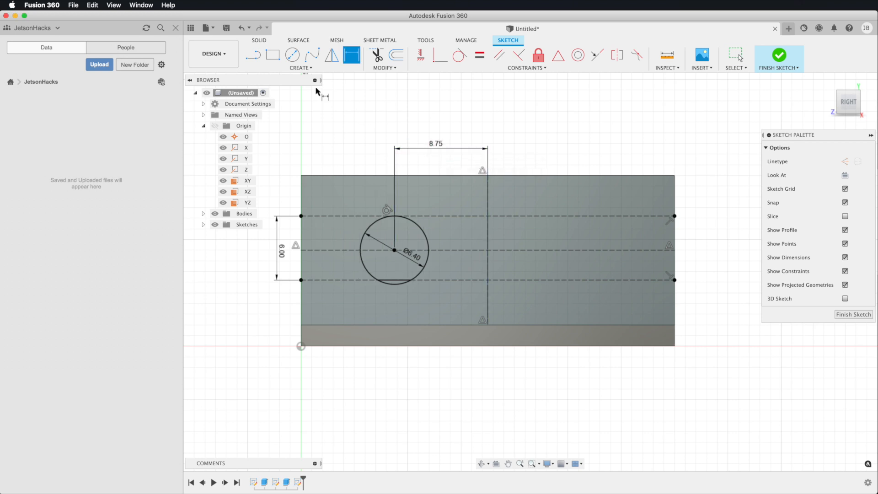
Step: Mirror the circle and its flat edge line about the vertical centerline and finish the sketch
left_click(312, 69)
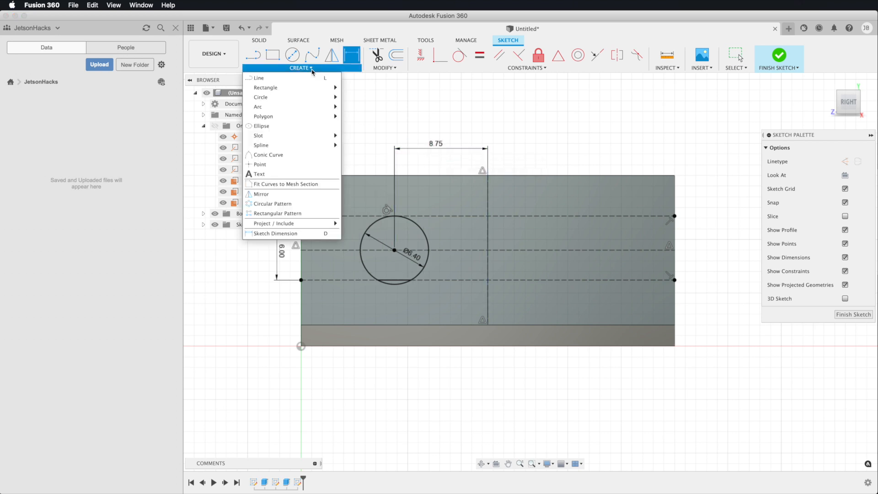
left_click(284, 195)
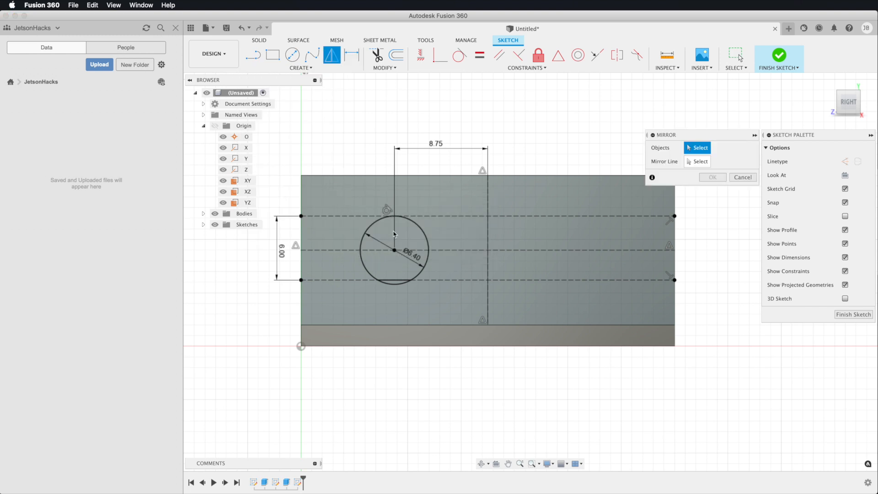
left_click(415, 224)
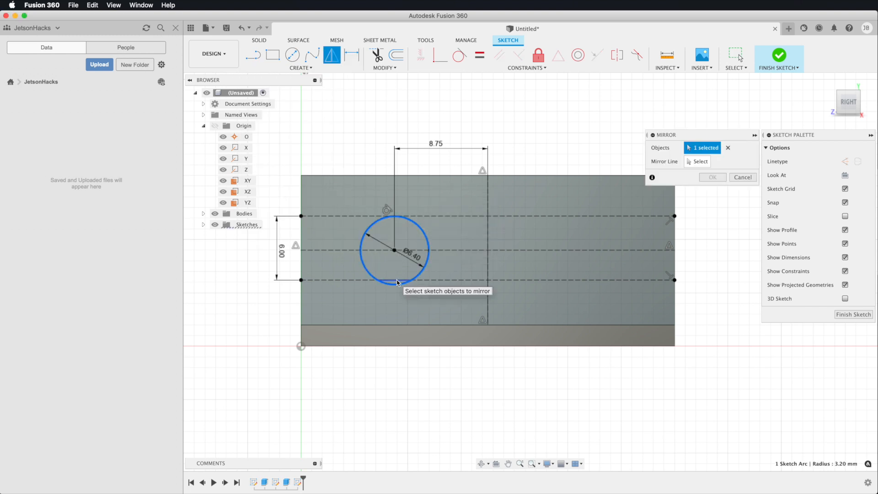
left_click(397, 282)
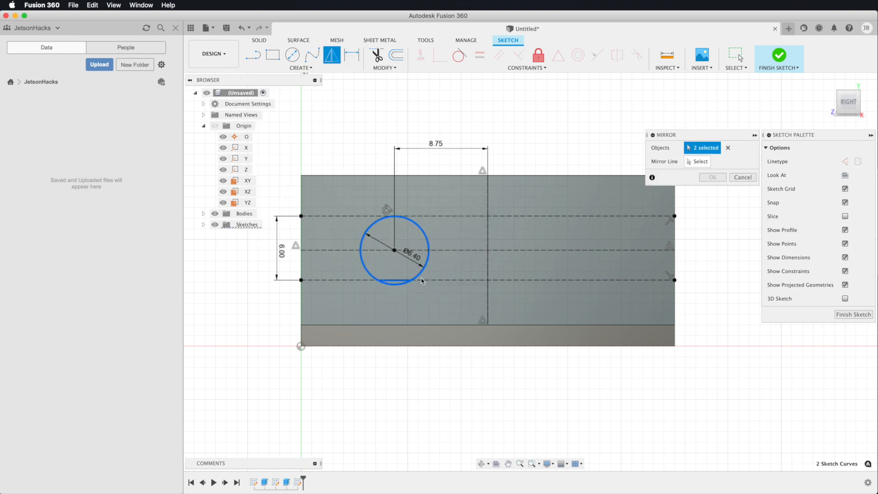
left_click(698, 162)
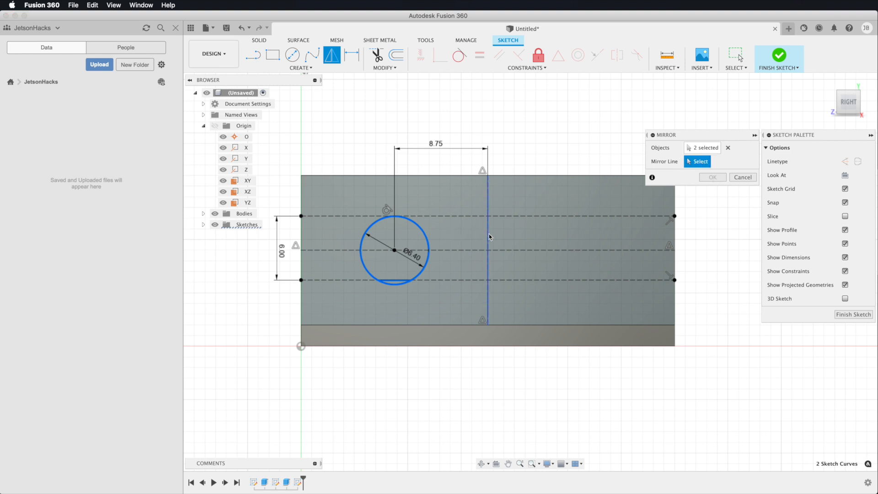
left_click(488, 238)
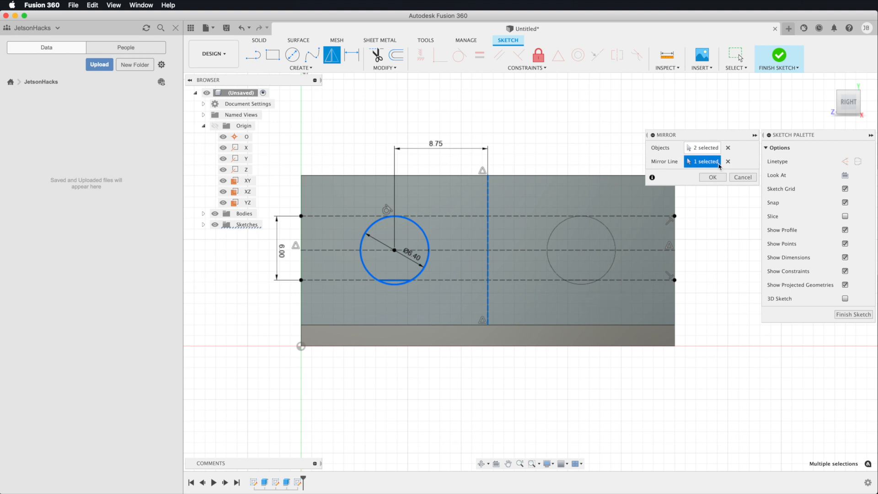
left_click(713, 178)
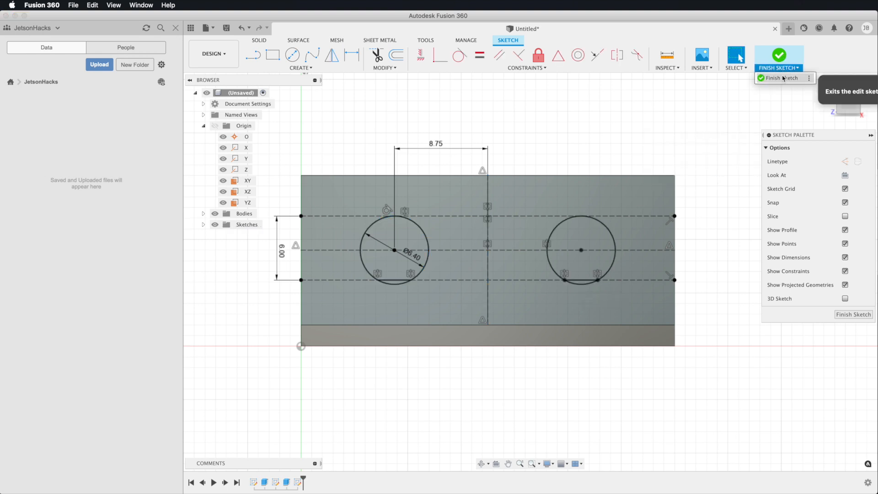
left_click(783, 79)
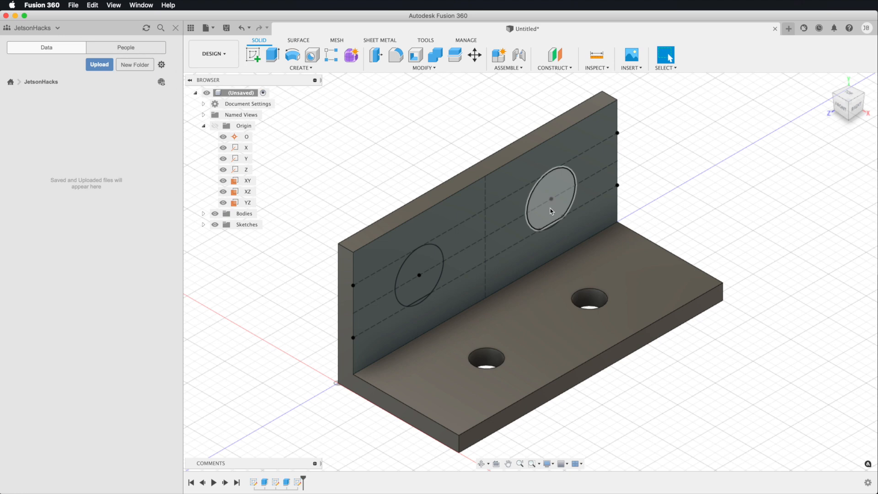
Step: Extrude both flat-sided circle profiles by -2 mm to cut the connector openings through the upright wall
left_click(551, 210)
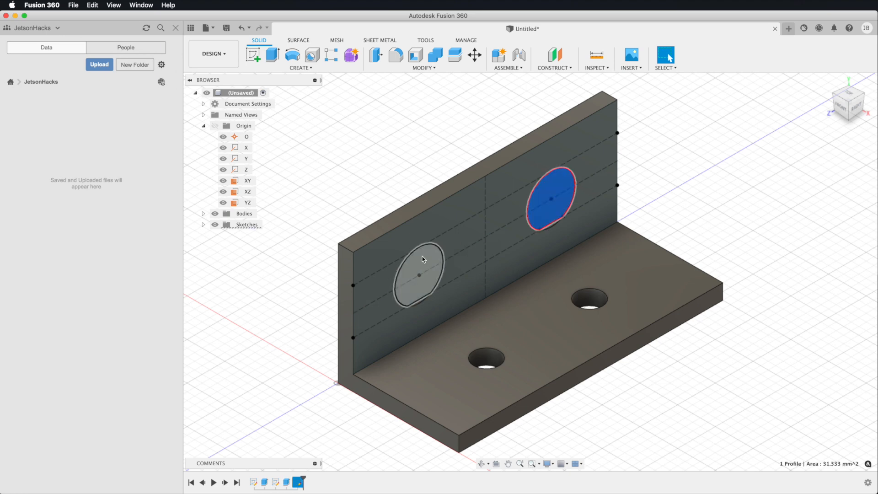
left_click(424, 286, "shift")
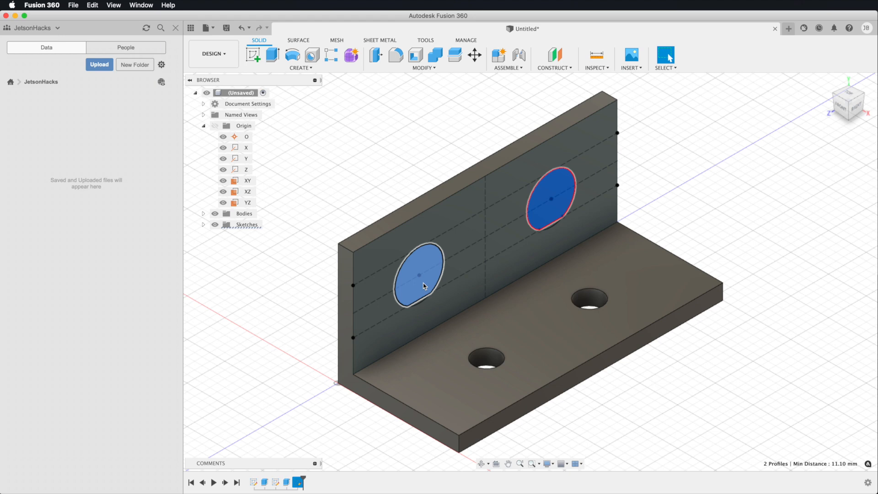
right_click(424, 283)
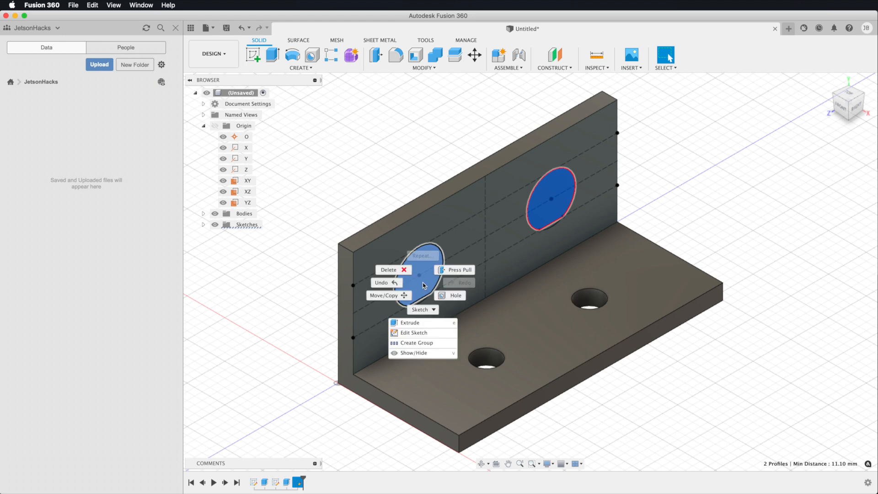
left_click(416, 322)
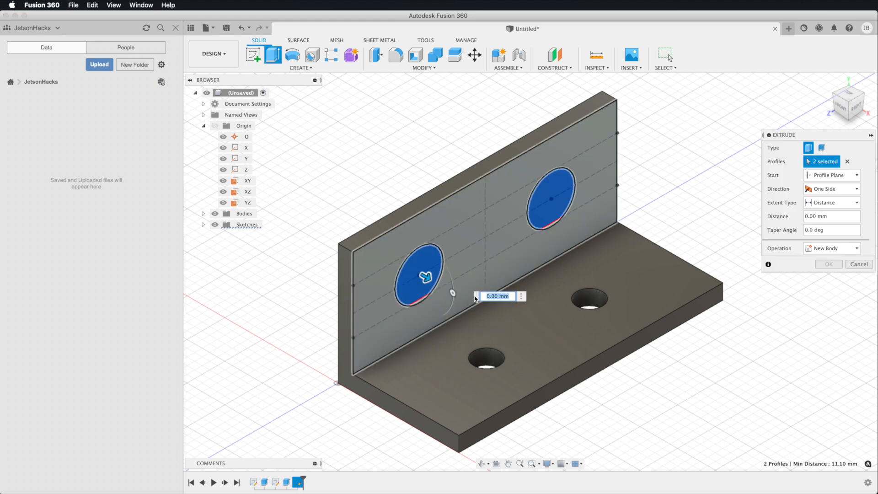
type("-2")
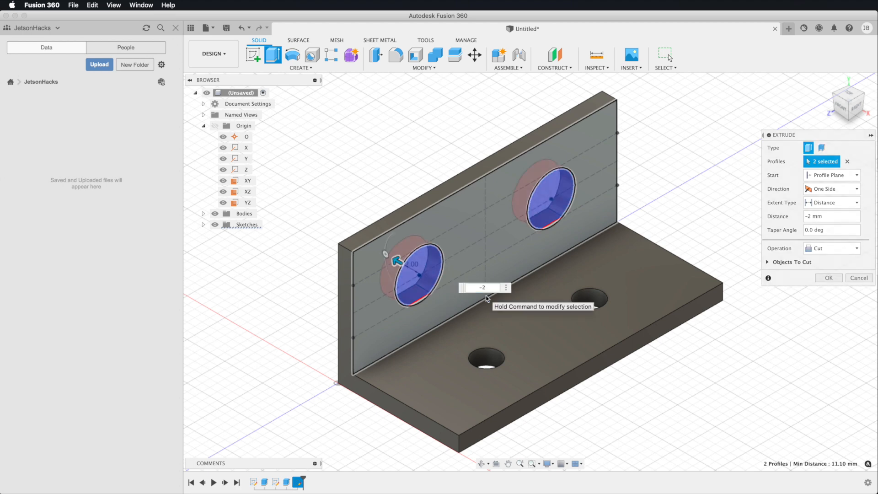
key("Return")
Step: Fillet the inside edge between the upright wall and the base with a 2 mm radius
left_click(485, 302)
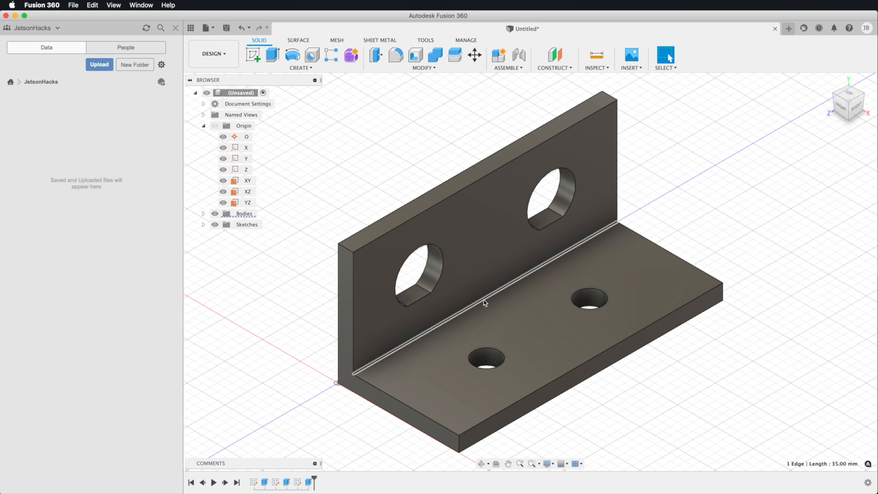
right_click(485, 303)
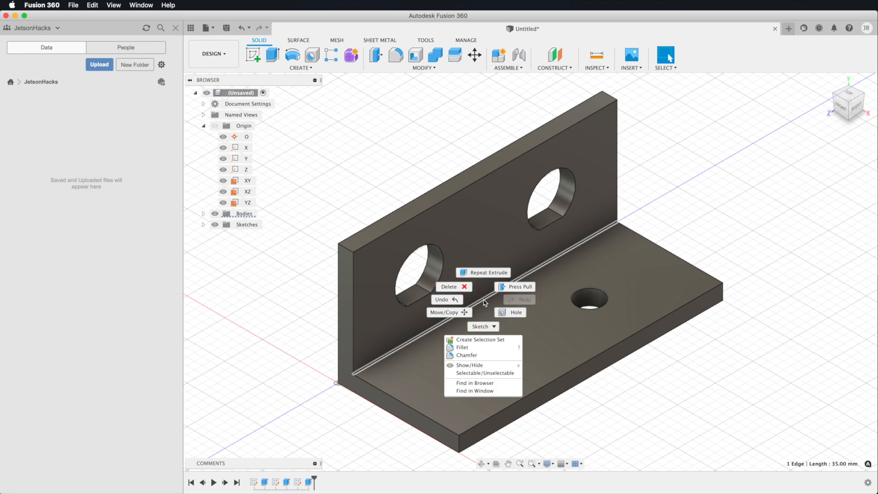
left_click(467, 348)
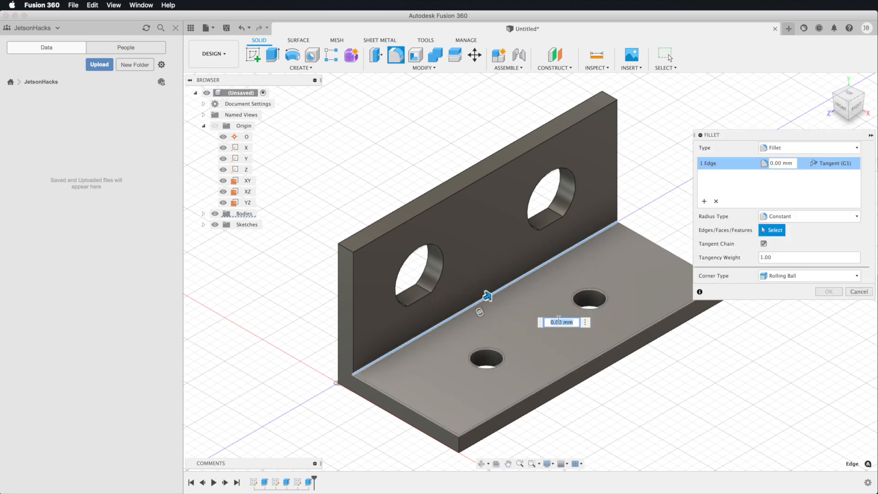
type("2")
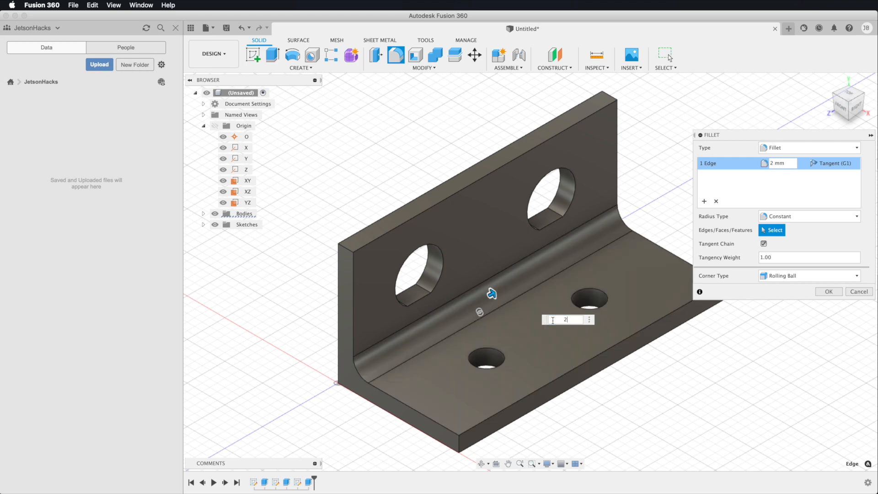
key("Return")
Step: Fillet the two top corner edges of the upright wall and the two outer corner edges of the base with a 3 mm radius
left_click(423, 68)
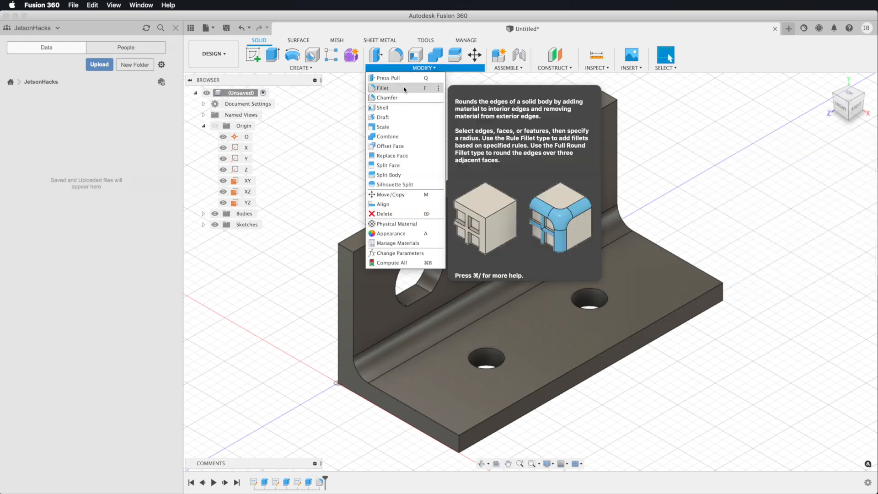
left_click(404, 88)
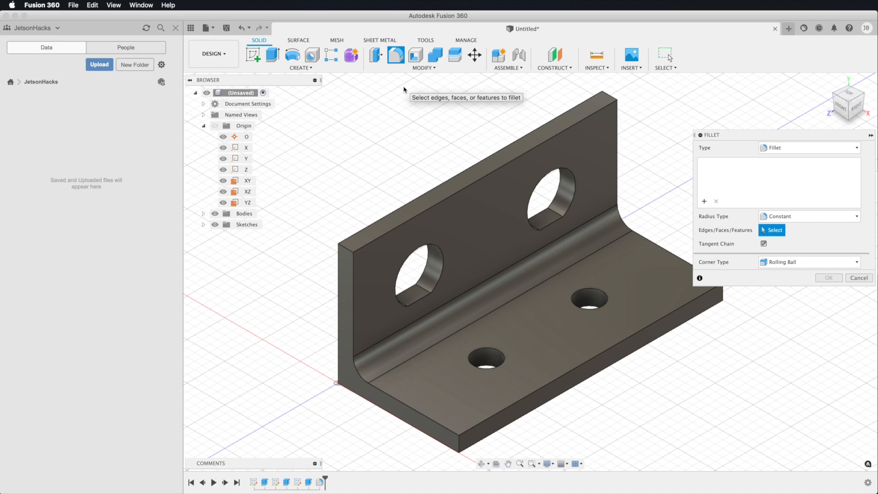
left_click(613, 99)
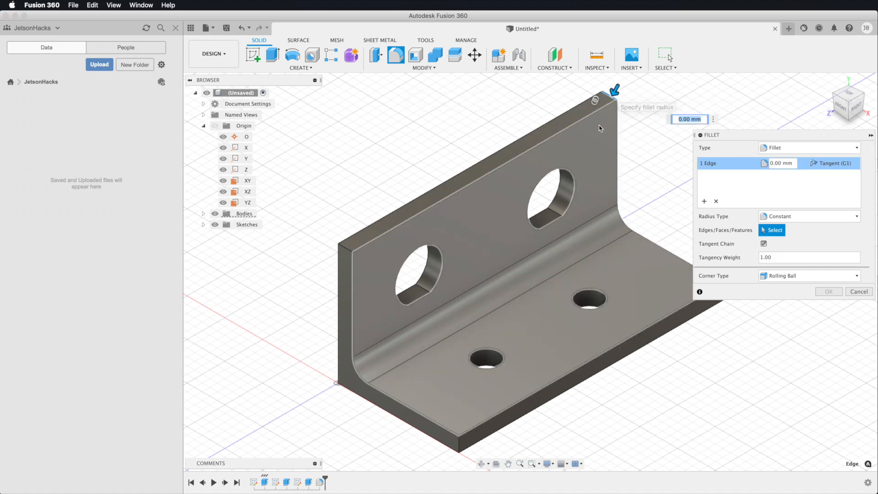
left_click(349, 248)
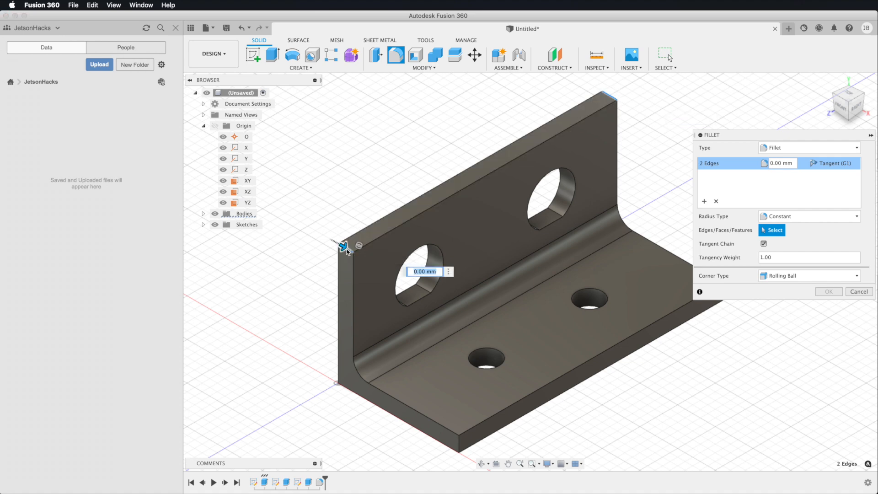
left_click(459, 441)
left_click_drag(784, 136, 786, 87)
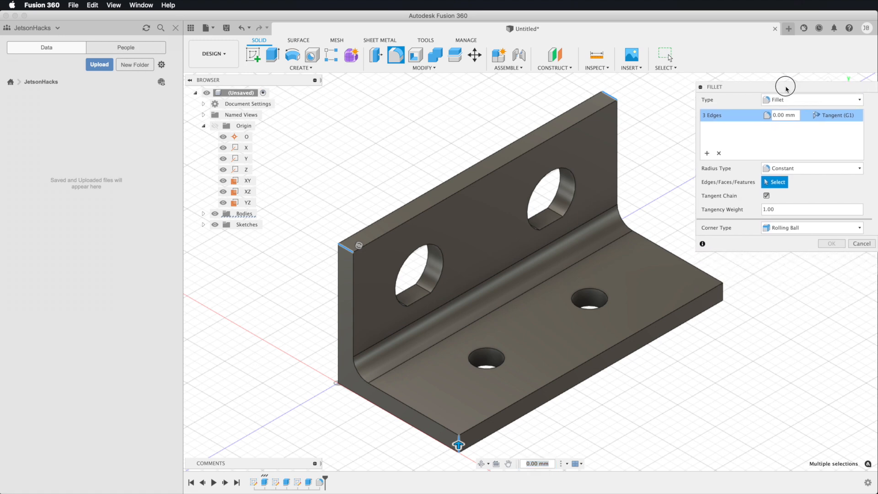
left_click(723, 291)
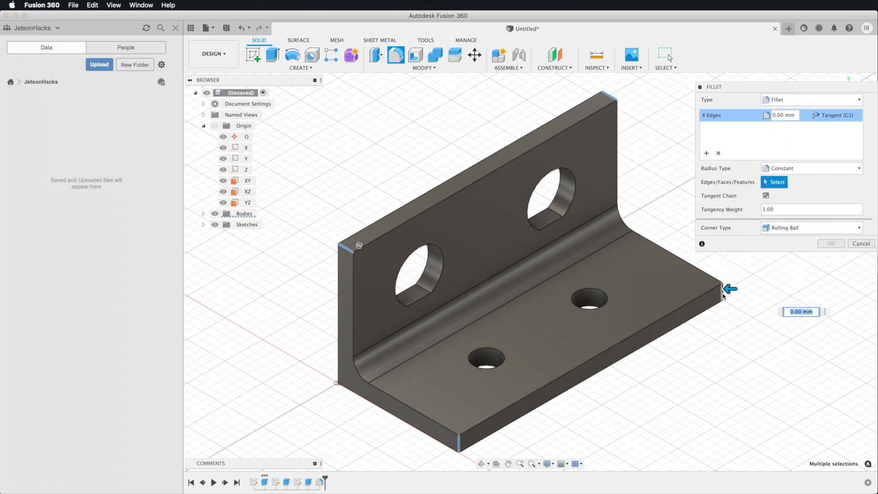
type("3")
key("Return")
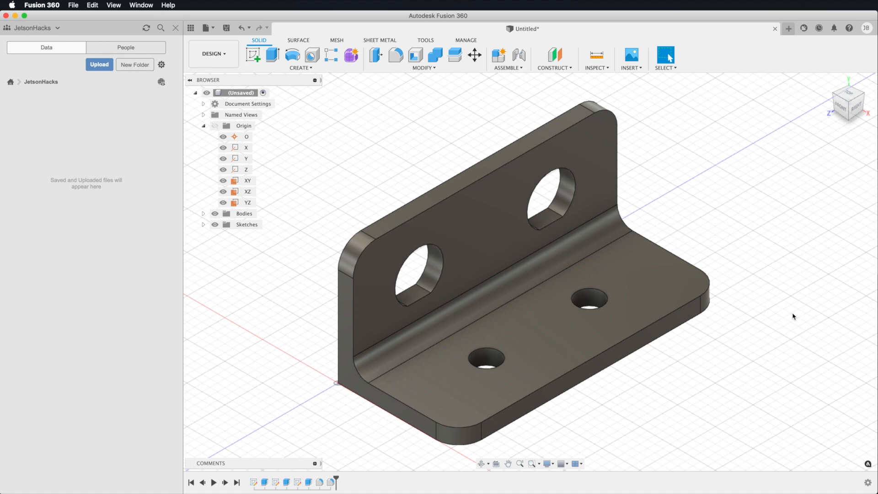
Step: Save the design as BaseAntennaMount in the JetsonHacks project
left_click(77, 8)
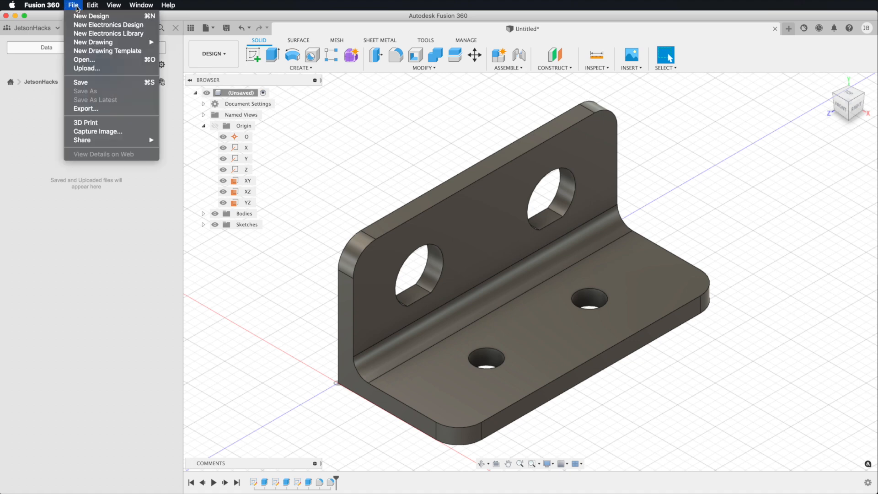
left_click(80, 82)
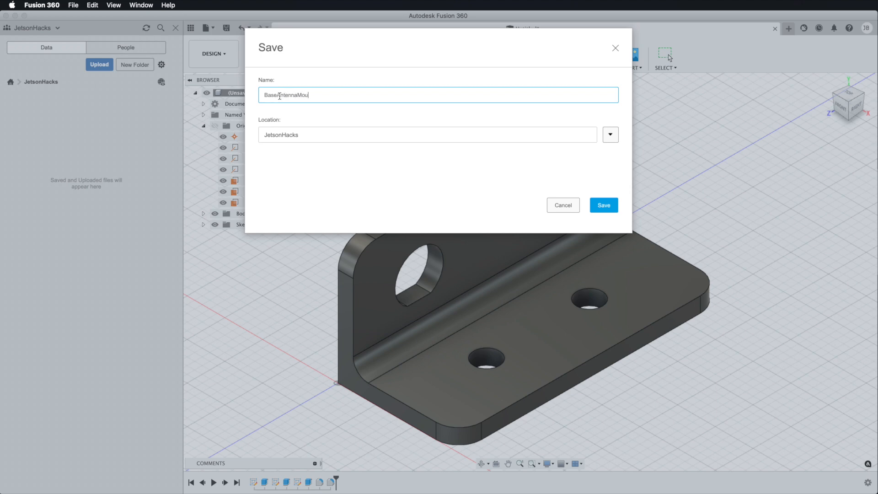
key("Return")
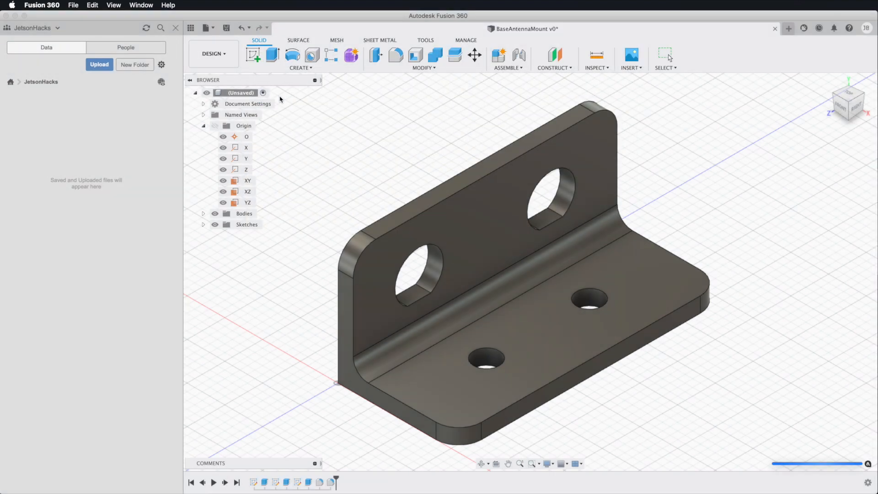
left_click(483, 464)
left_click_drag(548, 415, 593, 404)
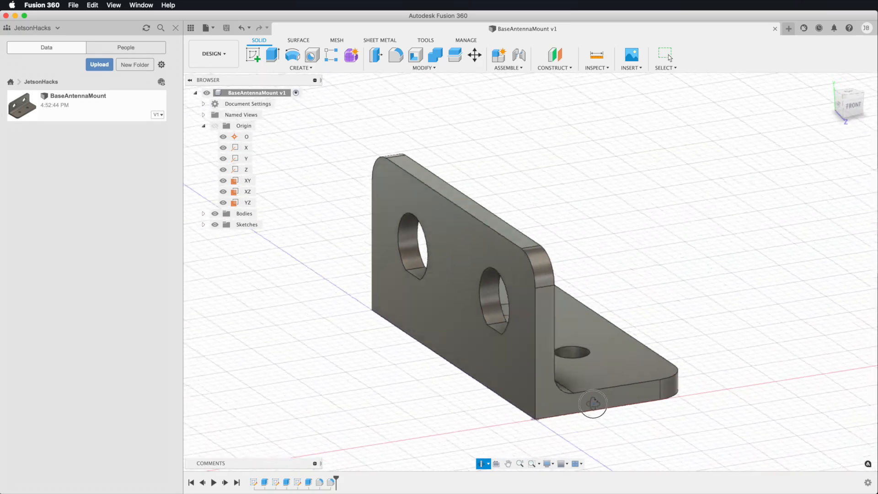
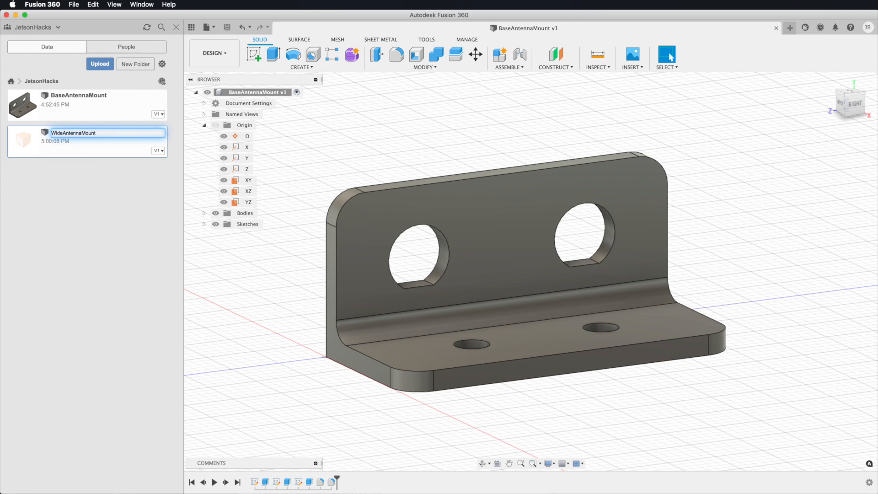
Step: Name the copied design WideAntennaMount, open it, and close the BaseAntennaMount design
key("Return")
double_click(102, 138)
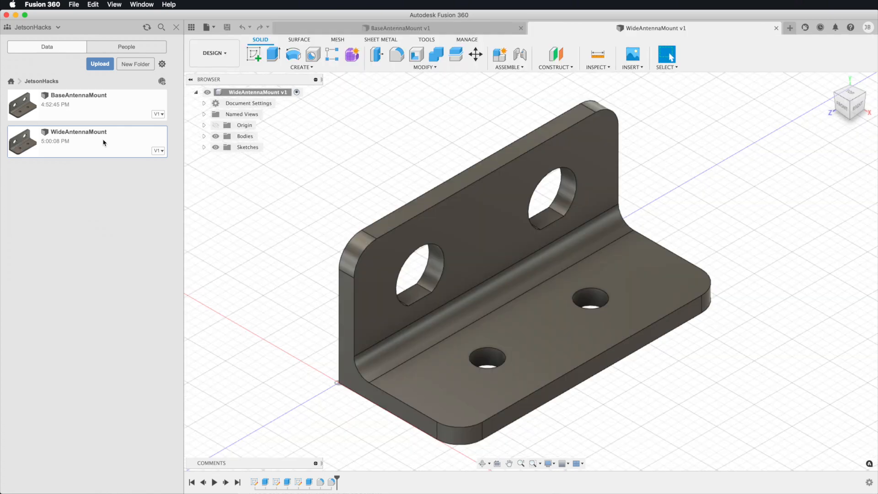
left_click(521, 28)
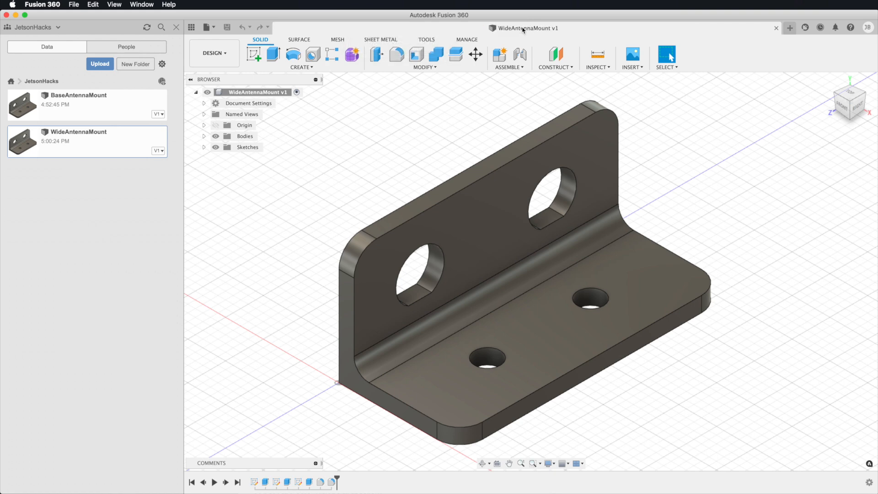
Step: Edit the bracket's base extrusion in WideAntennaMount and set its distance to -46 mm
left_click(265, 483)
right_click(264, 483)
left_click(293, 492)
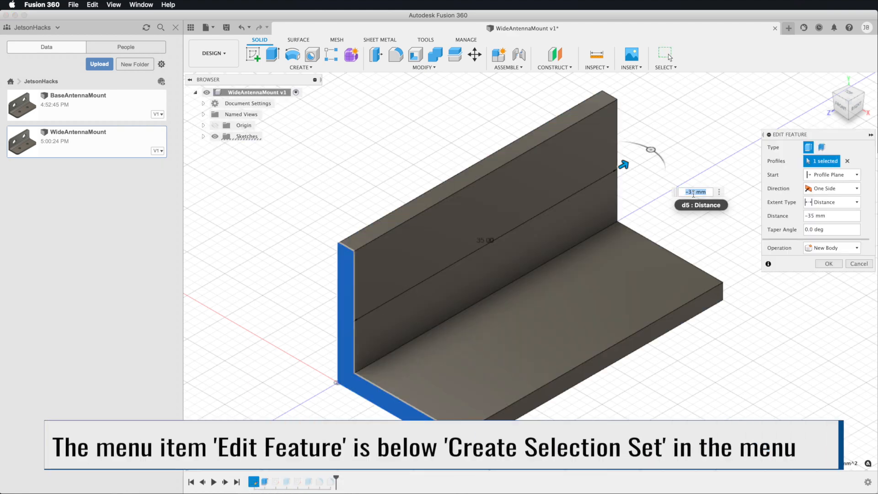
left_click(692, 192)
key("BackSpace")
key("BackSpace")
type("46")
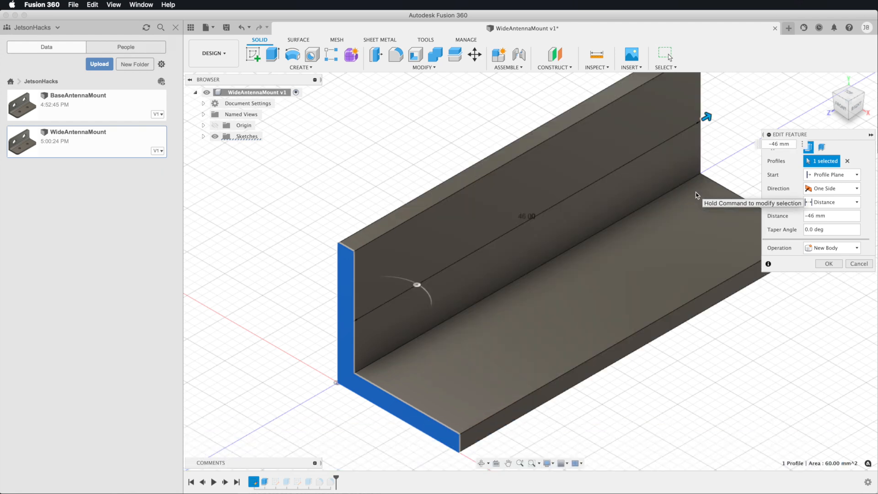
left_click(828, 264)
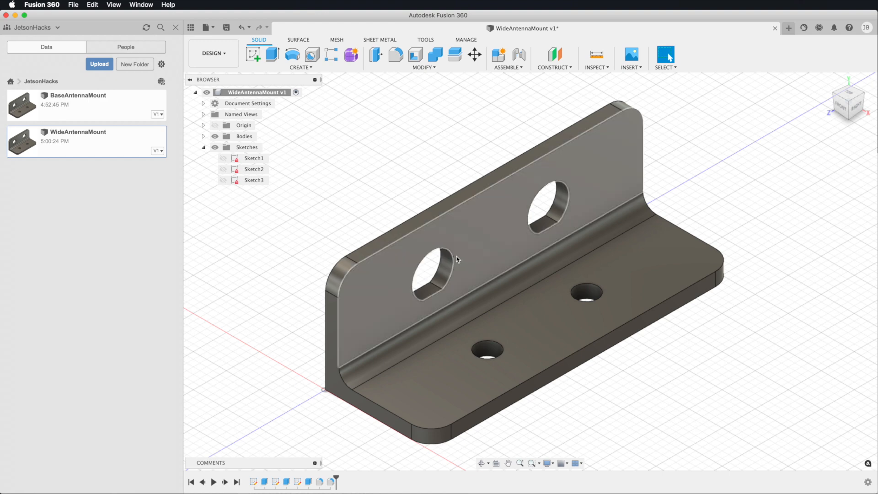
Step: Edit Sketch3 in WideAntennaMount, set the hole center's distance from the centerline to (32 / 2) * 1 mm, and finish the sketch
left_click(247, 181)
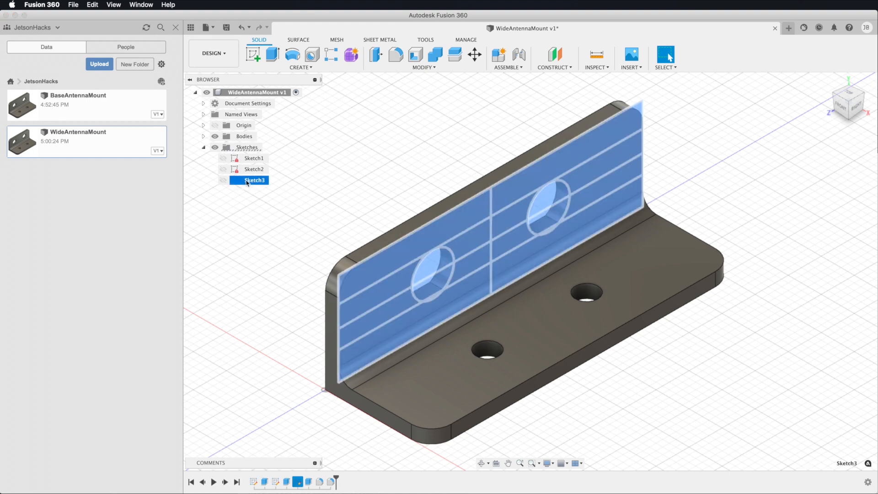
right_click(247, 182)
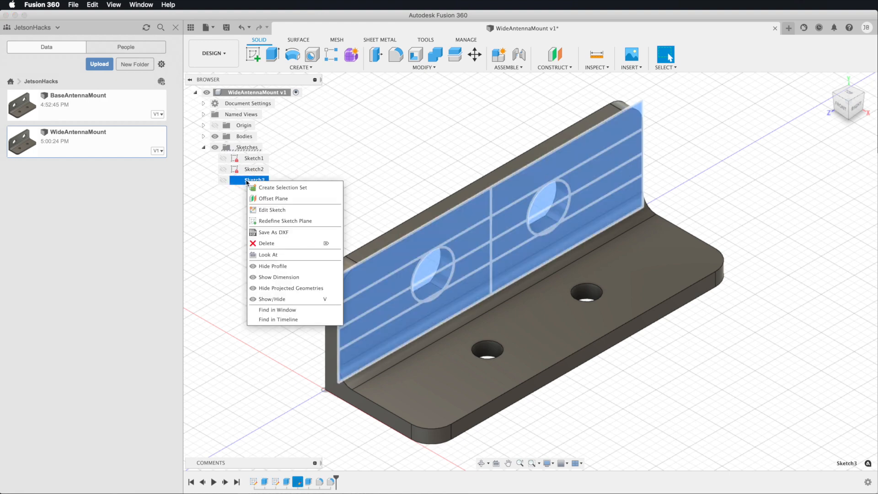
left_click(270, 210)
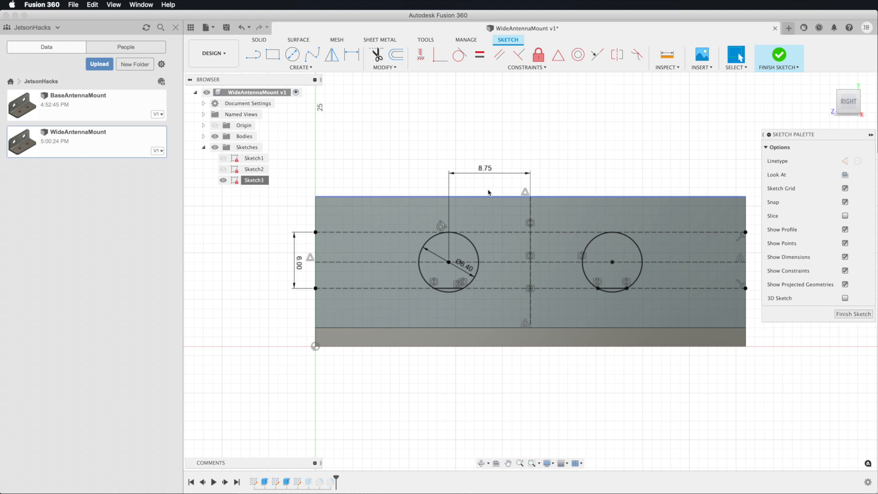
double_click(486, 171)
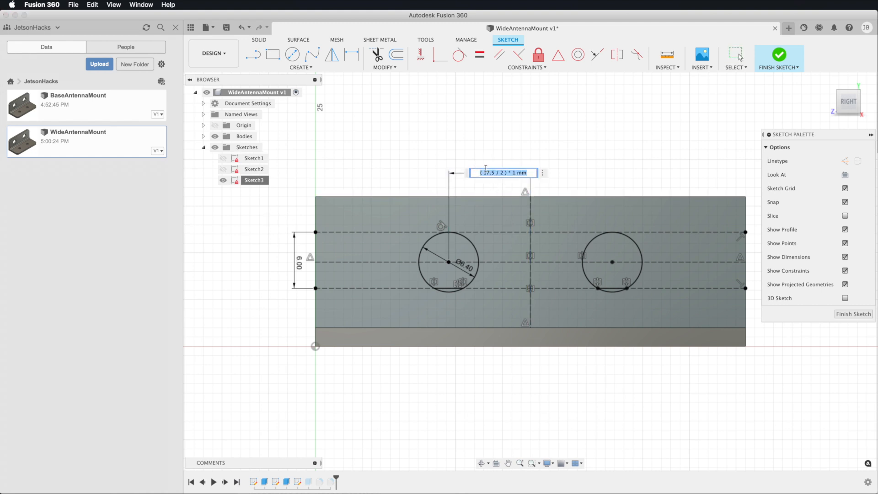
double_click(491, 173)
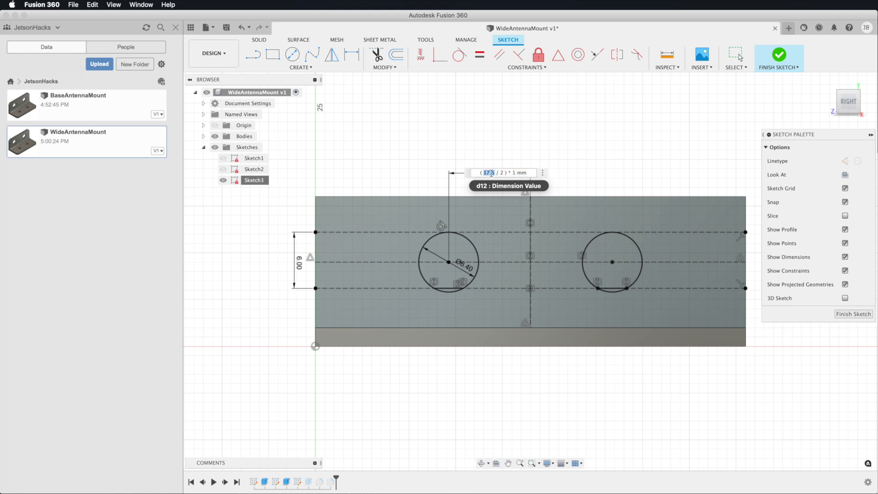
type("32")
key("Return")
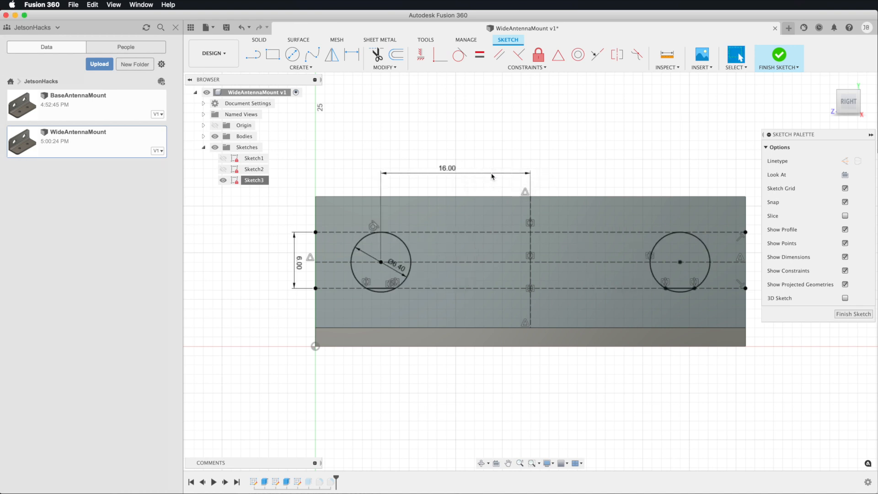
left_click(779, 67)
left_click(781, 78)
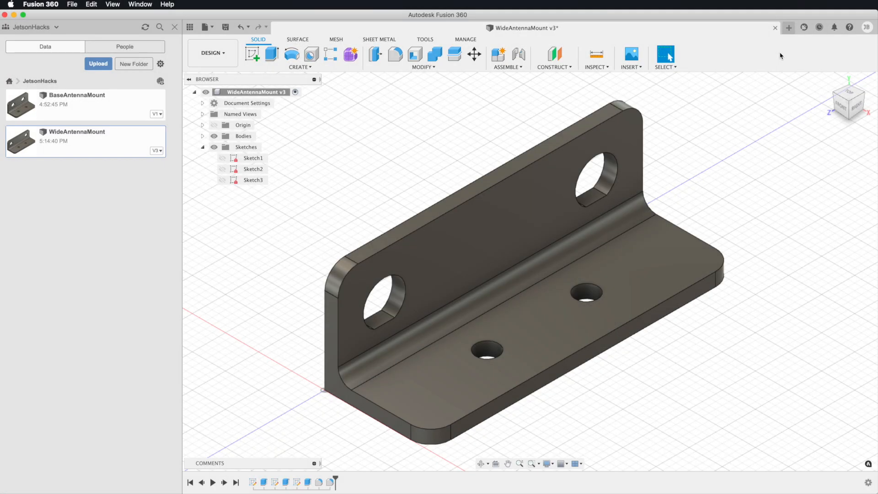
Step: Copy the WideAntennaMount design within the JetsonHacks project and rename the copy WideBaseAntennaMount
right_click(83, 144)
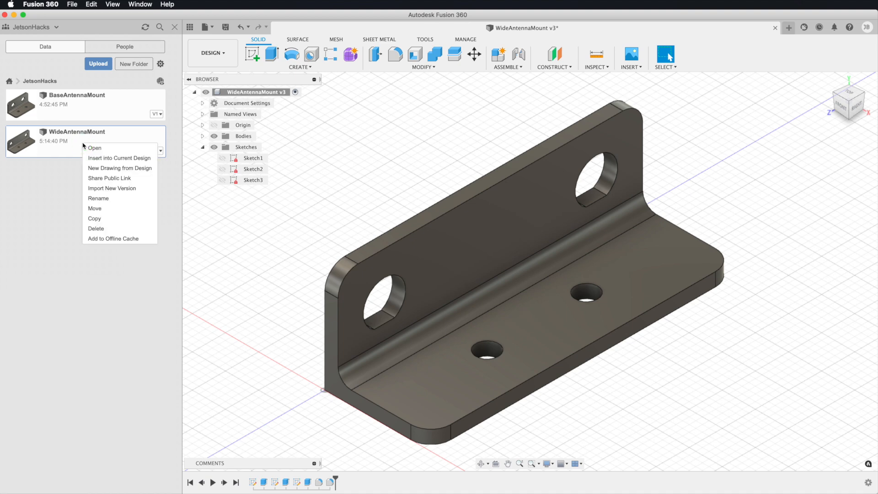
left_click(94, 218)
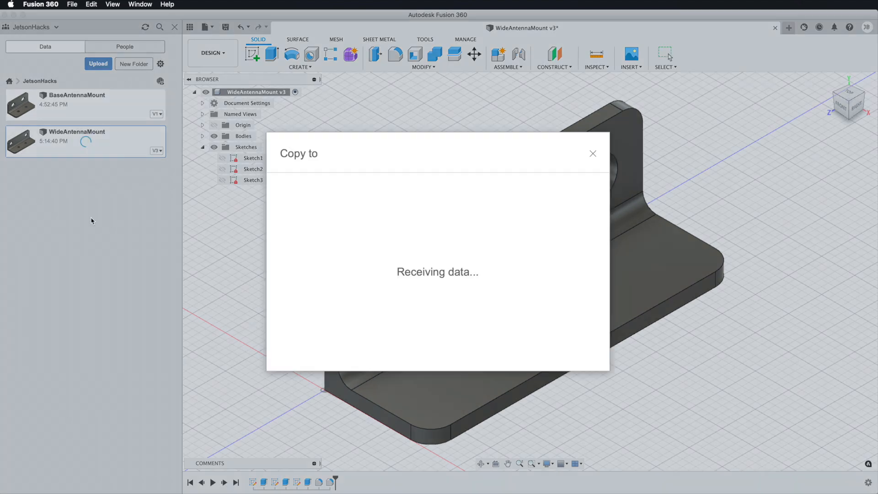
left_click(575, 341)
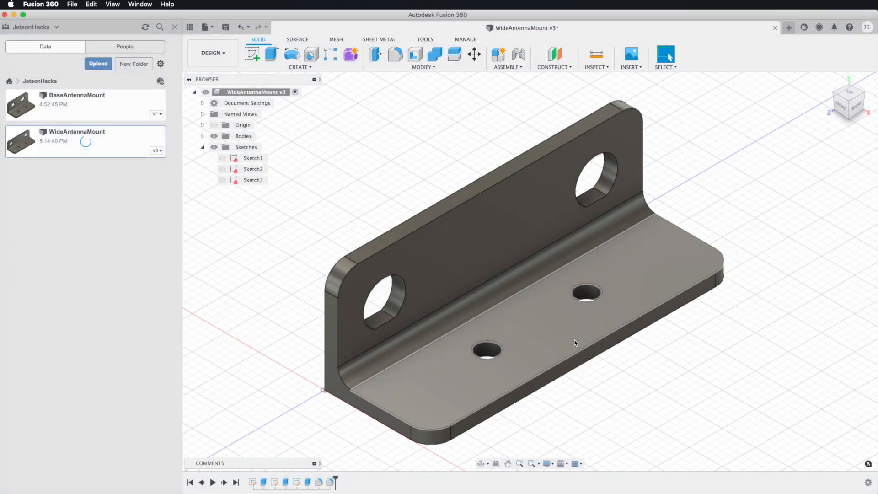
right_click(72, 185)
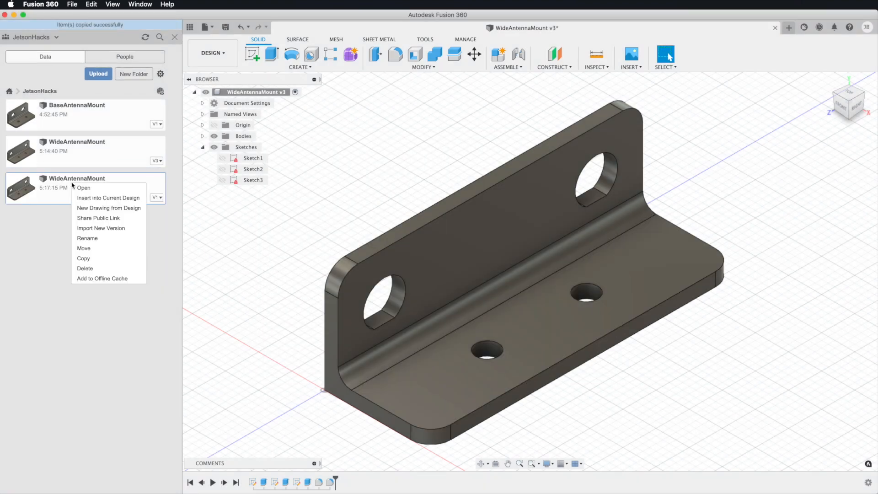
left_click(84, 241)
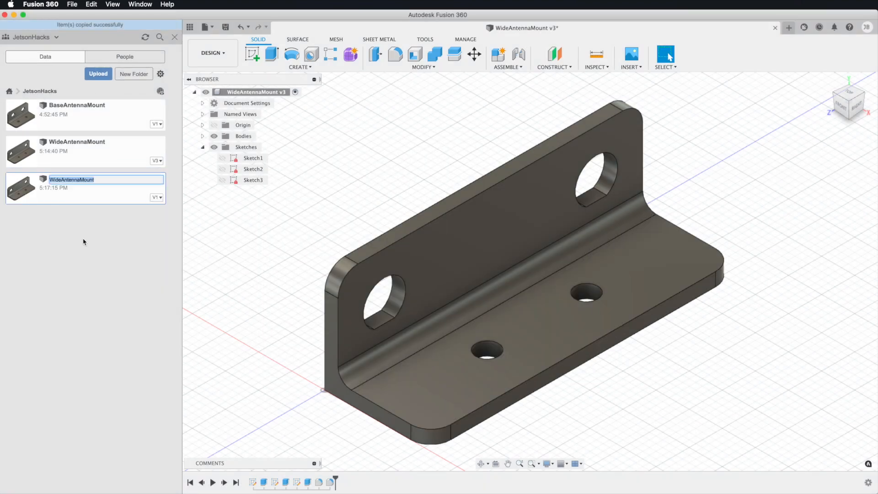
left_click(60, 179)
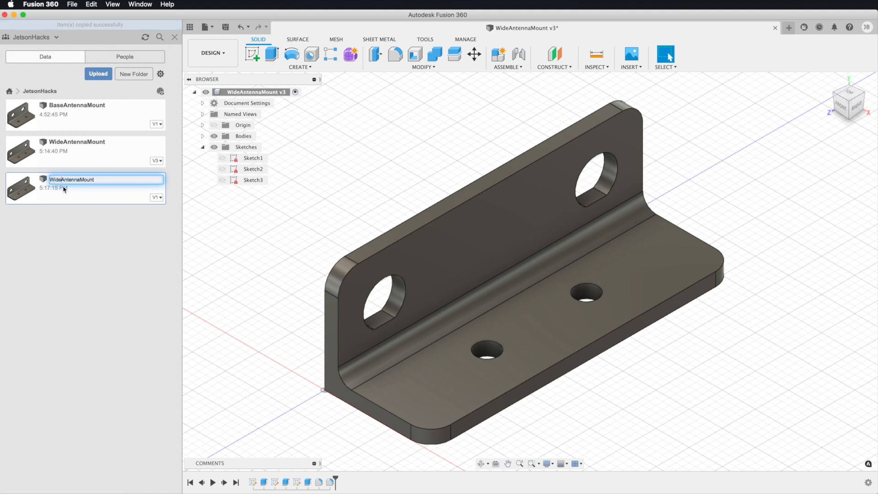
type("Base")
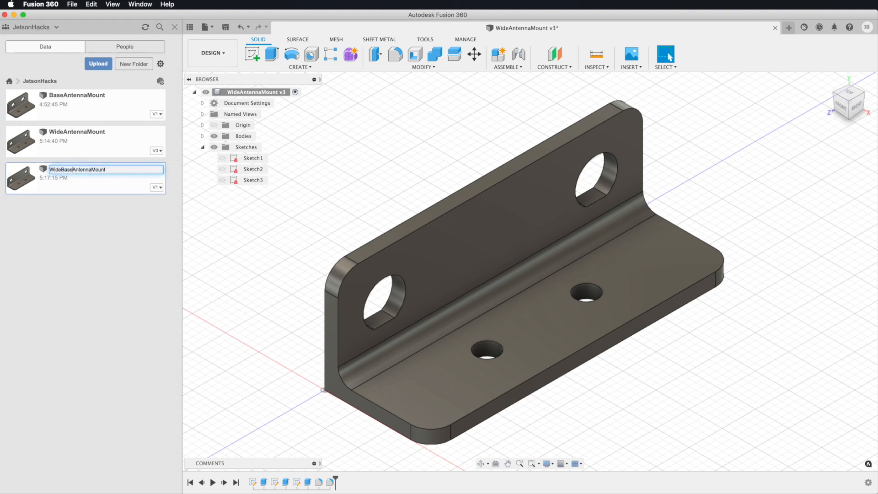
key("Return")
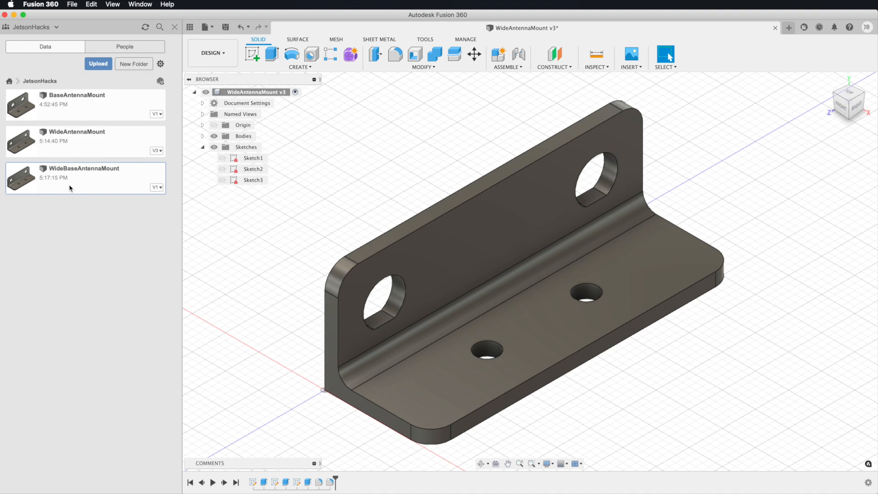
Step: Close WideAntennaMount, saving its changes with the version description User Saved, and open WideBaseAntennaMount
left_click(775, 28)
left_click(474, 266)
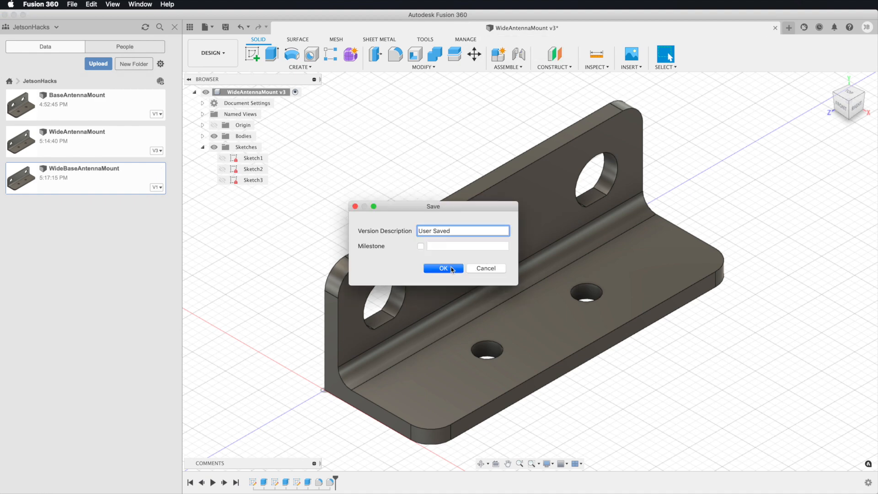
left_click(445, 267)
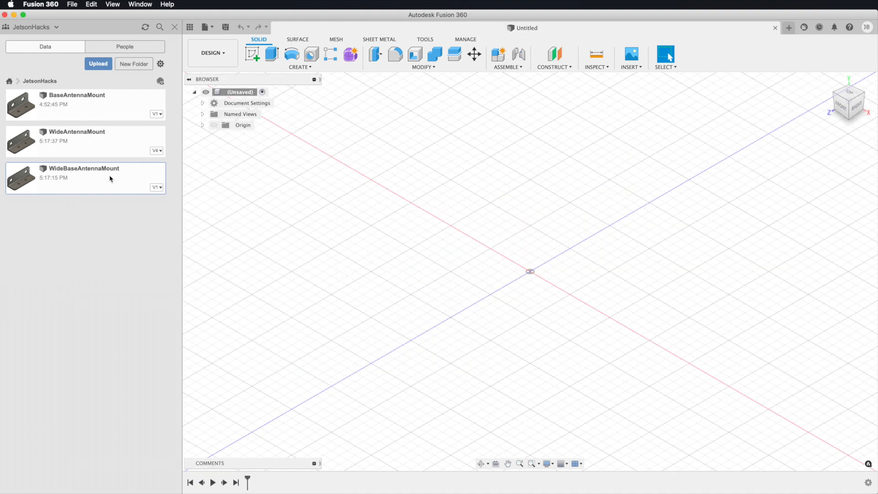
double_click(110, 179)
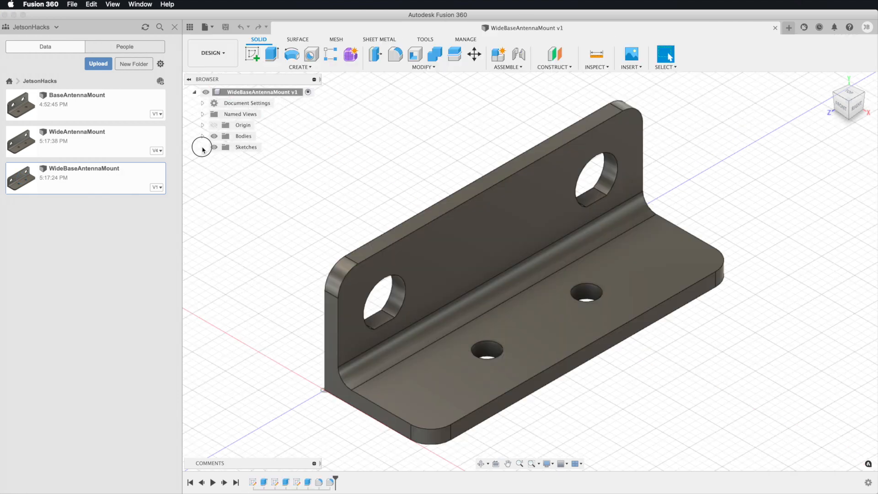
Step: Edit Sketch2 of WideBaseAntennaMount and set the base mounting hole diameter to 5 mm
left_click(203, 147)
right_click(254, 169)
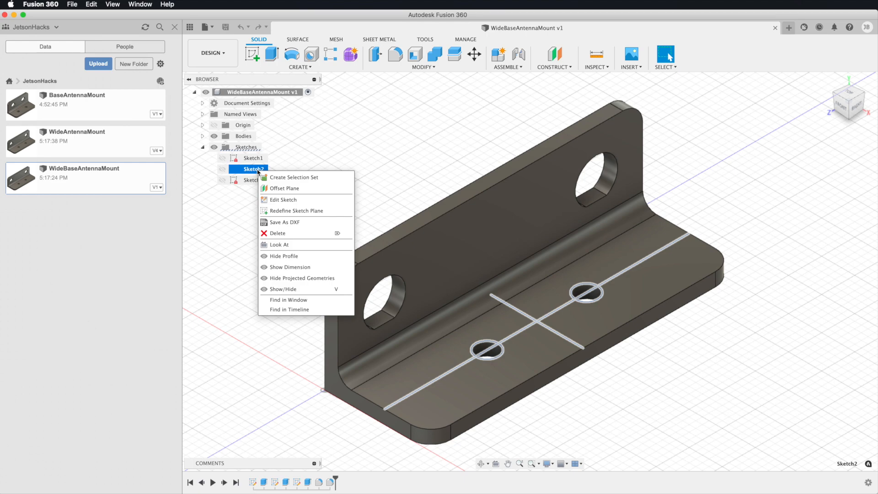
left_click(269, 200)
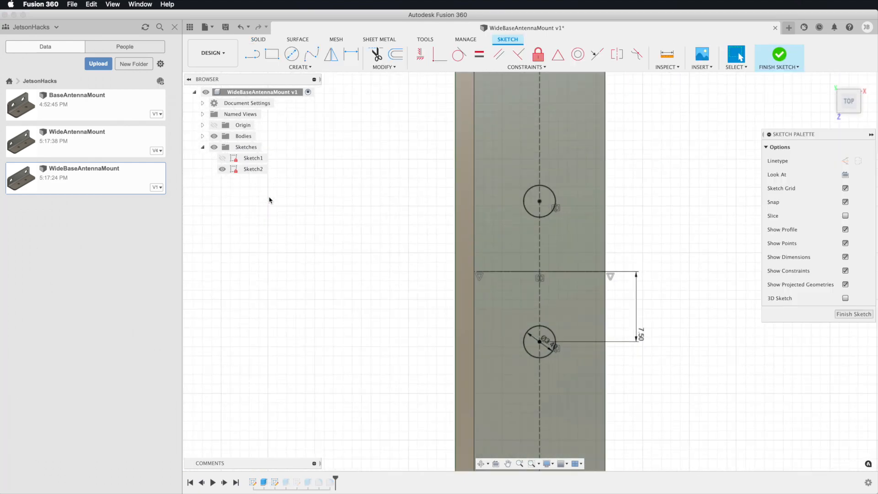
left_click(556, 337)
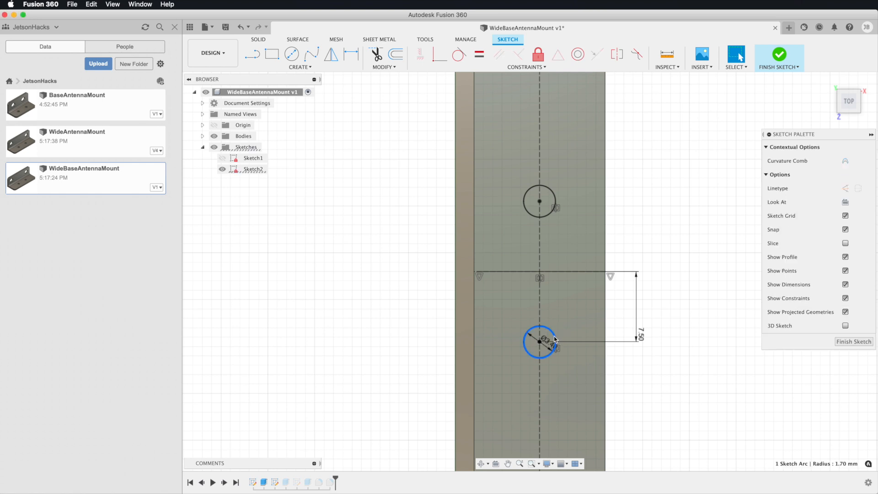
double_click(550, 341)
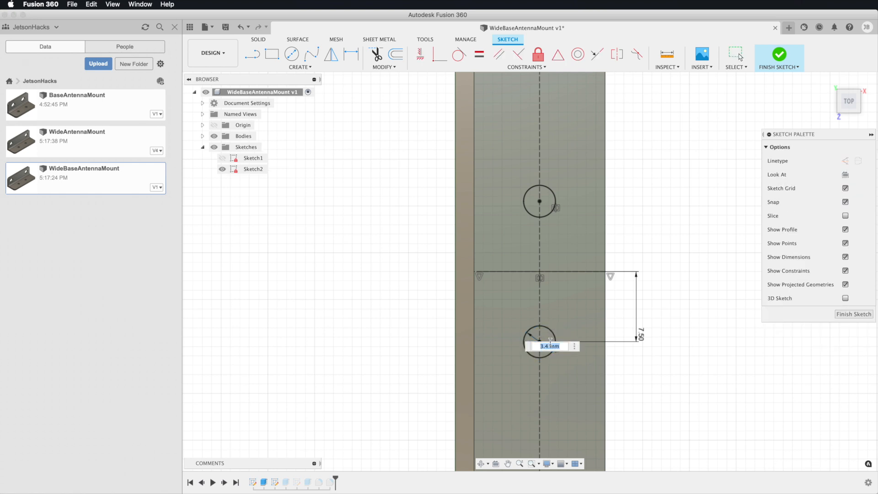
type("5")
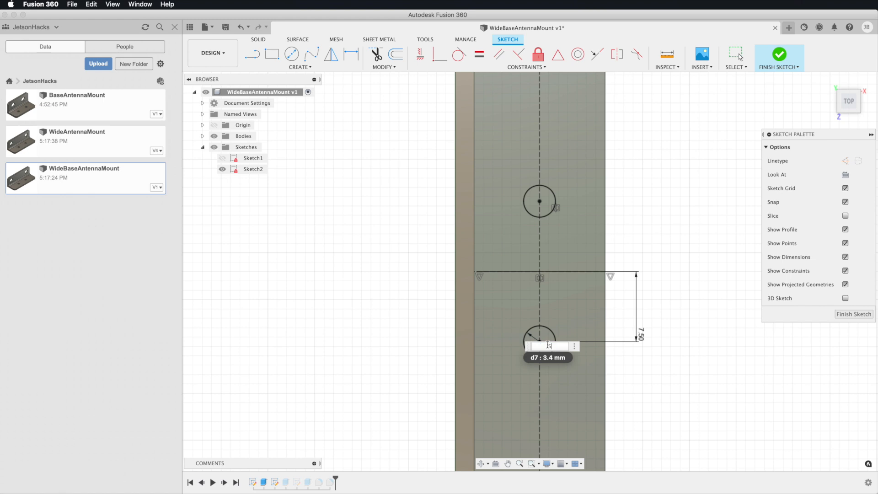
key("Return")
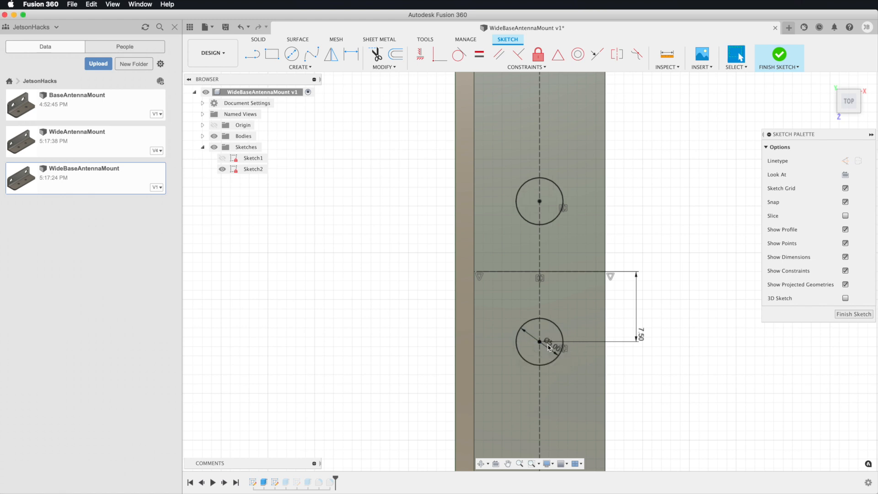
Step: Set the mounting hole center's distance from the sketch's middle line to (25.4 / 2) * 1 mm and finish the sketch
double_click(642, 334)
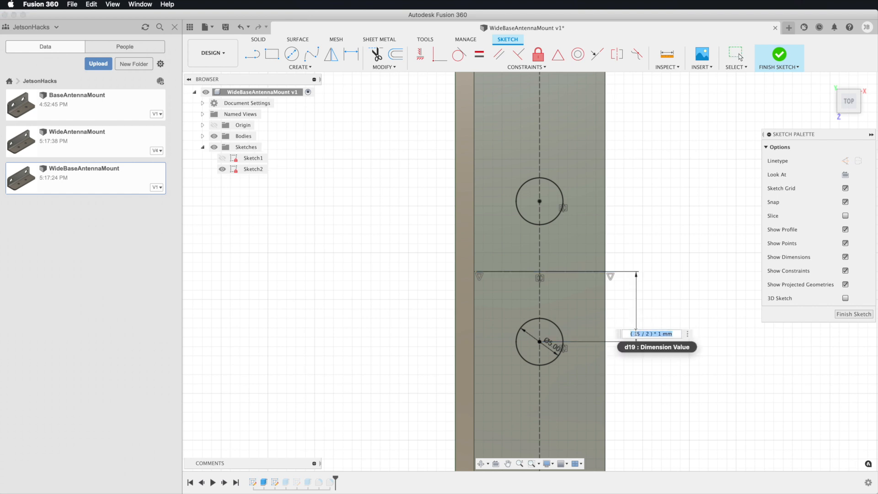
left_click_drag(634, 334, 639, 334)
type("25.4")
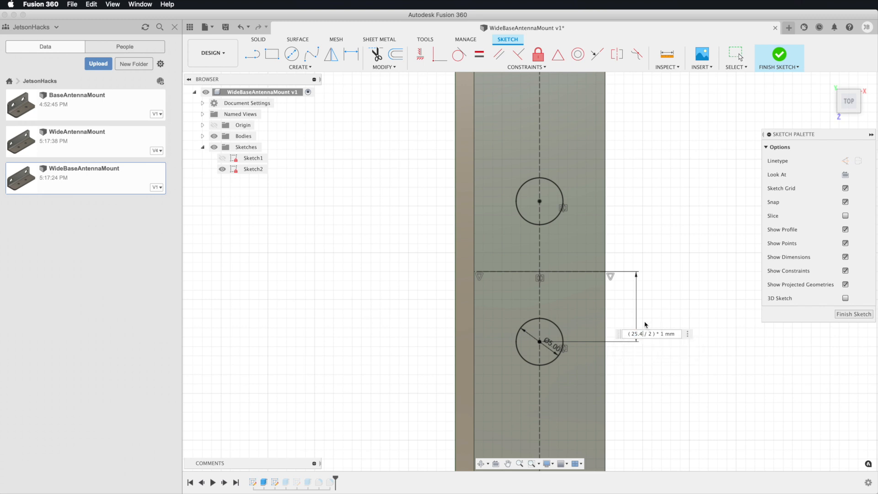
key("Return")
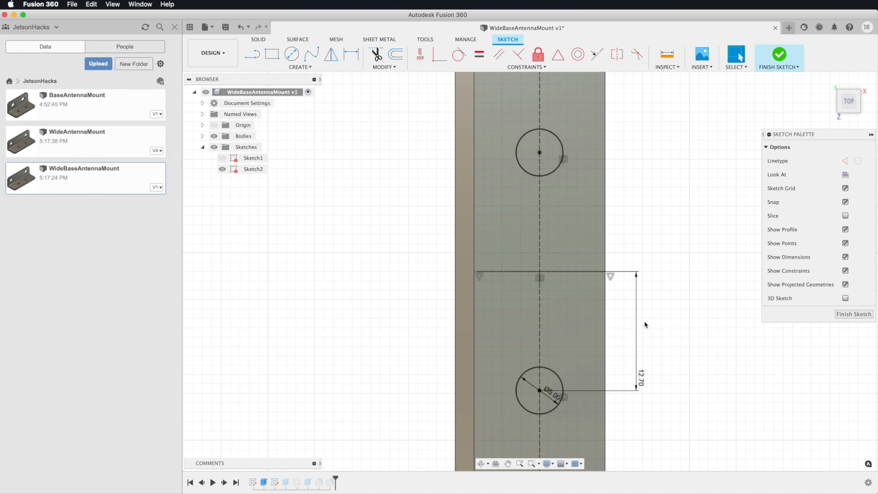
left_click(778, 67)
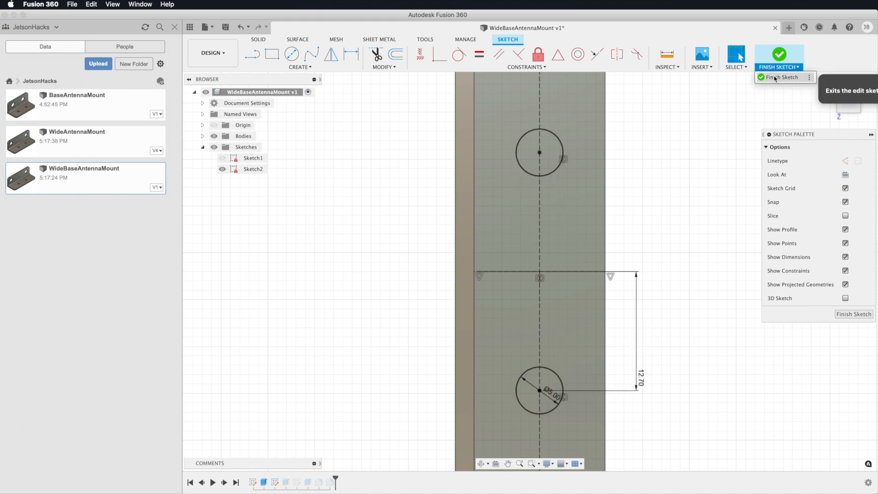
left_click(775, 77)
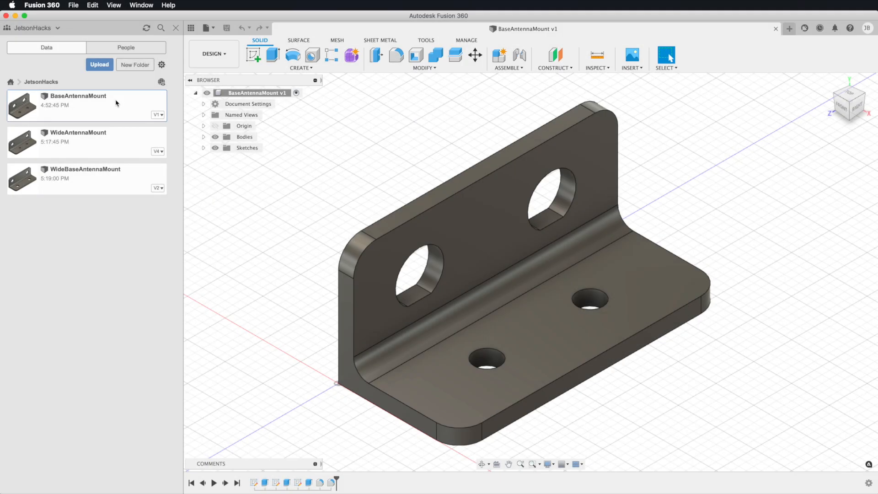
Step: Export the BaseAntennaMount v1 design as an STL file to the JBDesign folder
left_click(73, 6)
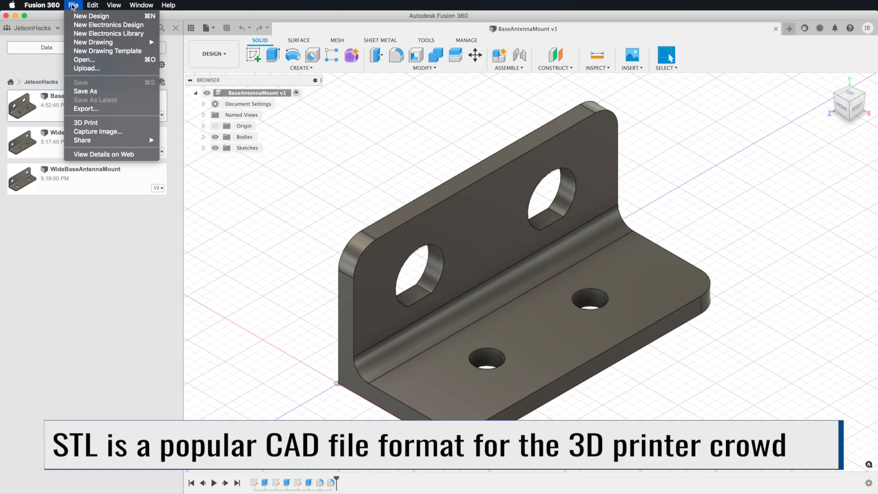
left_click(92, 111)
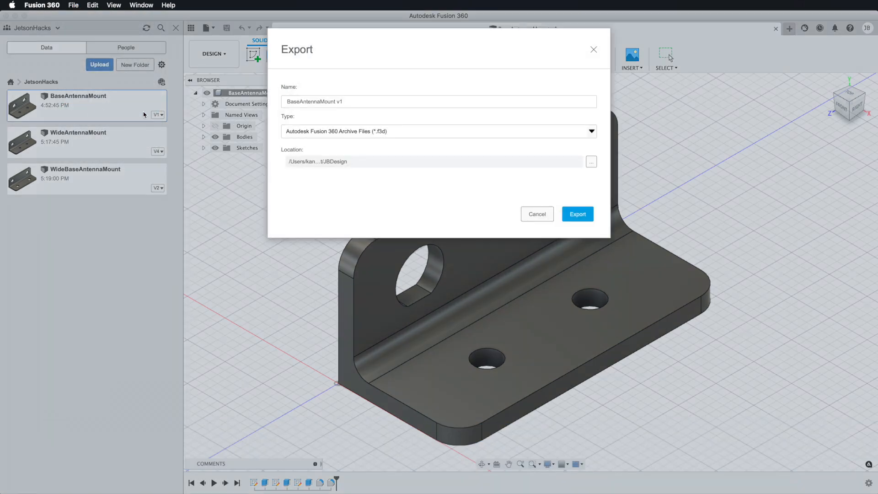
left_click(592, 131)
left_click(391, 220)
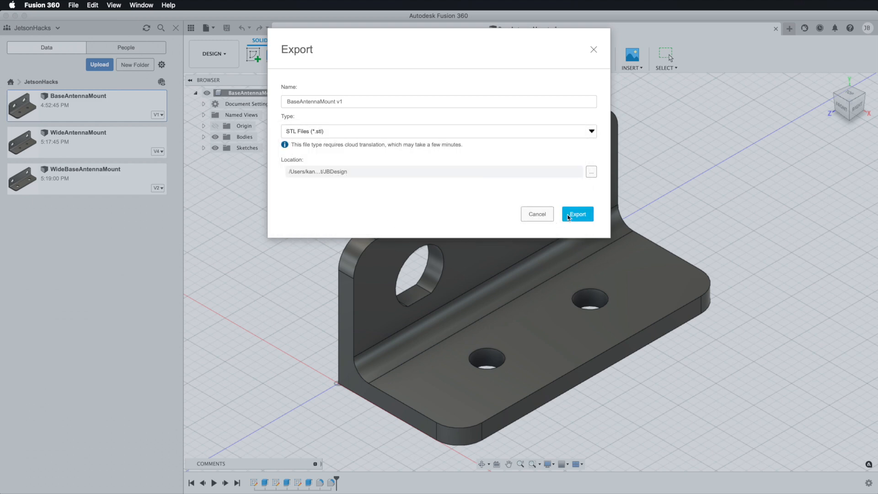
left_click(577, 215)
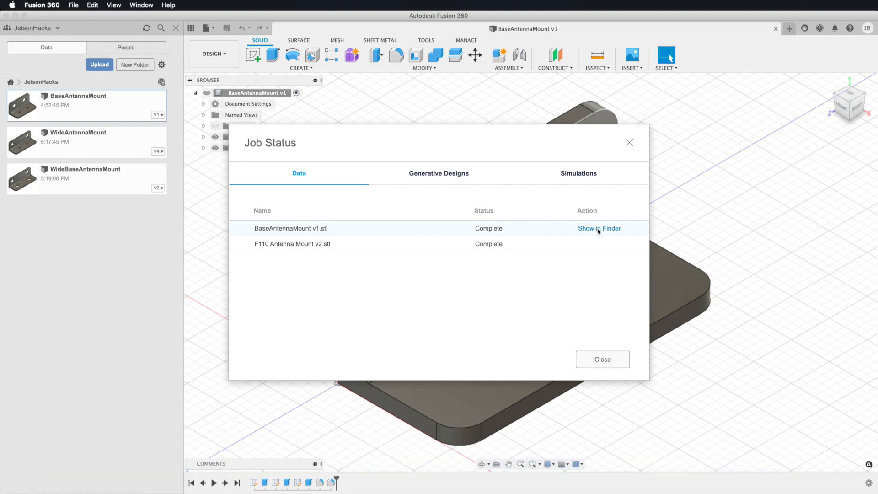
Step: Show the exported BaseAntennaMount v1.stl in Finder and load it onto the build plate in PrusaSlicer
left_click(598, 228)
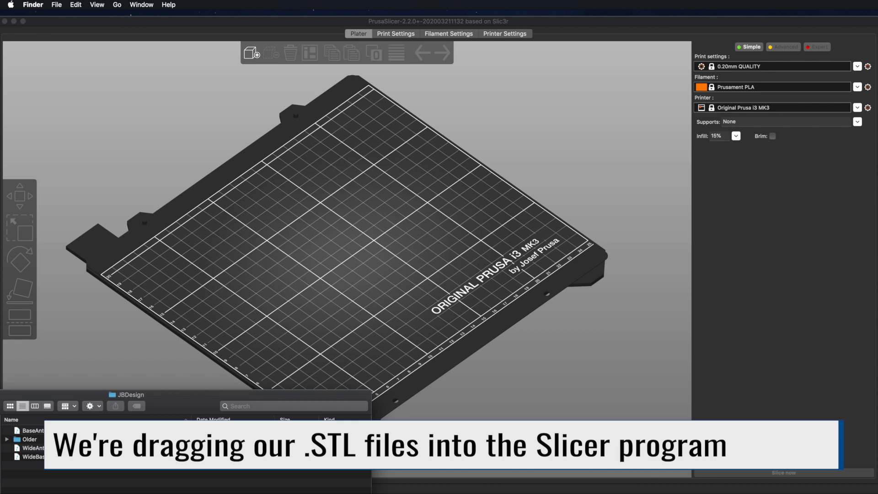
left_click_drag(55, 430, 367, 253)
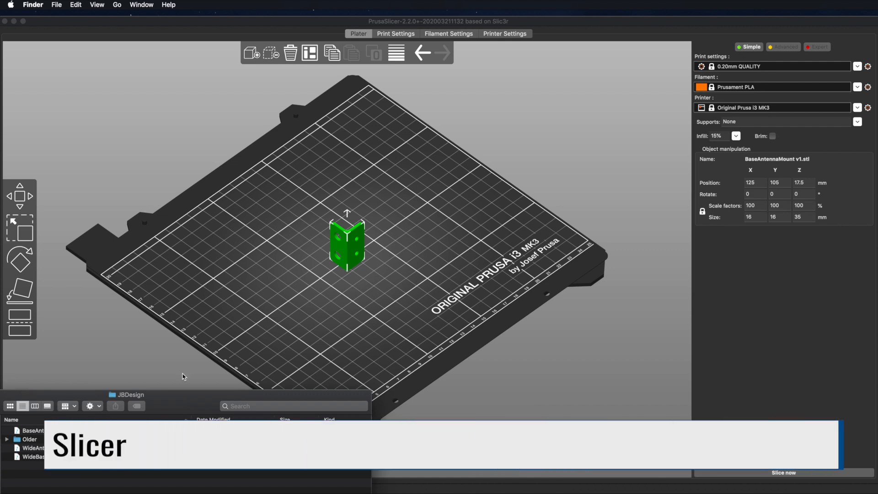
Step: Load WideAntennaMount v4.stl and WideBaseAntennaMount v2.stl onto the build plate and arrange all the mounts so they do not overlap
left_click_drag(31, 448, 319, 330)
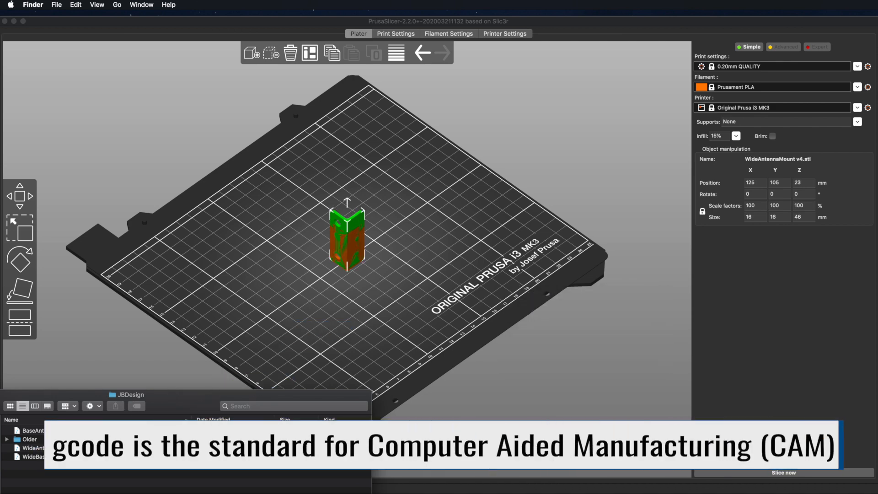
left_click_drag(30, 456, 301, 322)
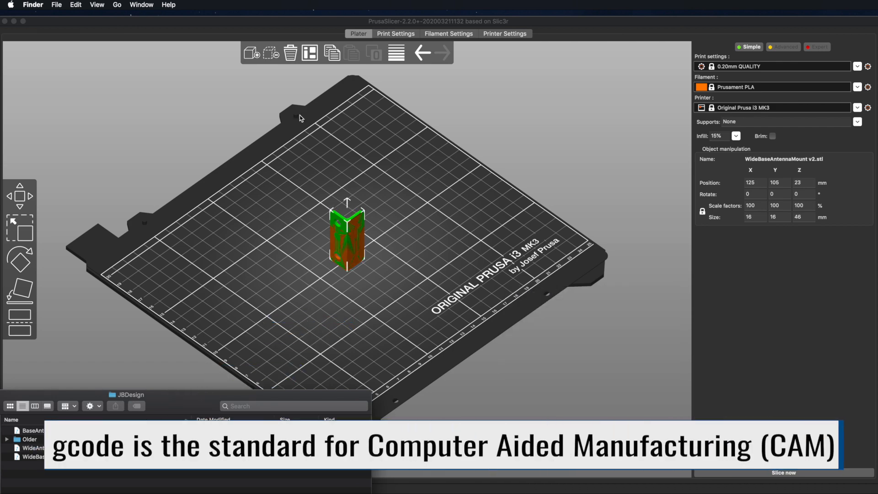
left_click(311, 53)
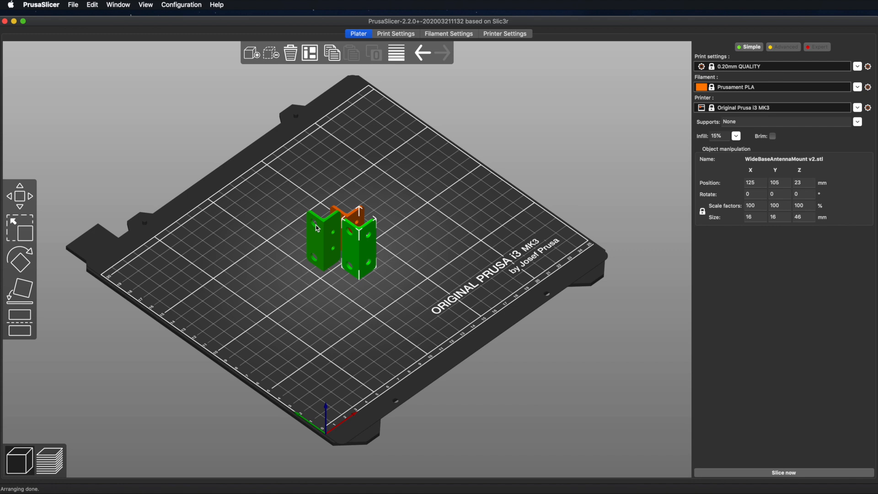
Step: Rotate all three mounts together by -90° about the Y axis to lay them flat, and rearrange them on the build plate
left_click(318, 228, "shift")
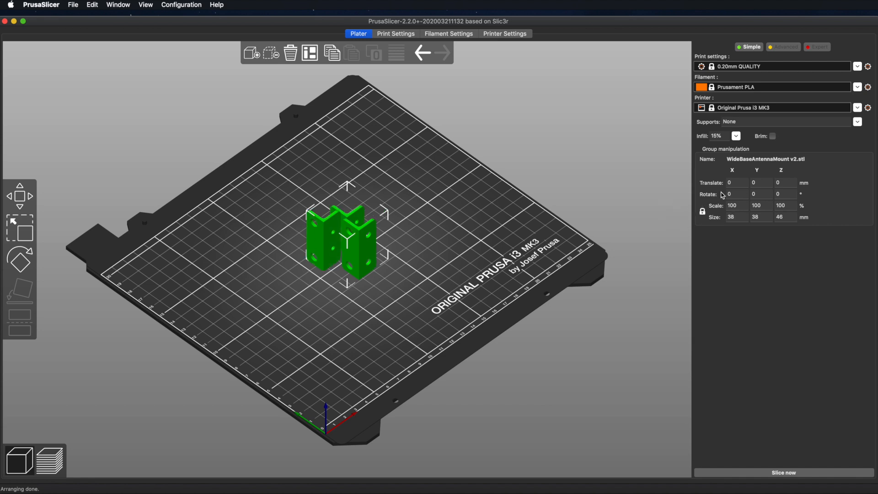
left_click(759, 193)
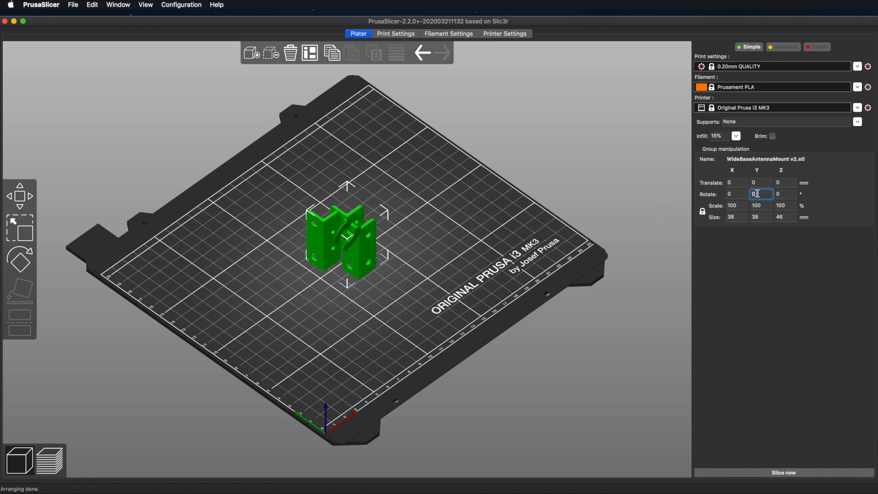
type("-9")
key("Return")
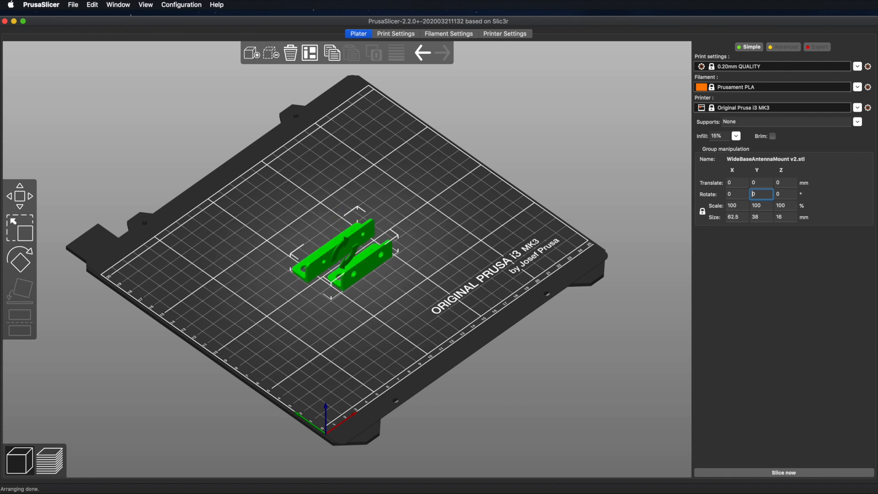
scroll(435, 114, "up", 1)
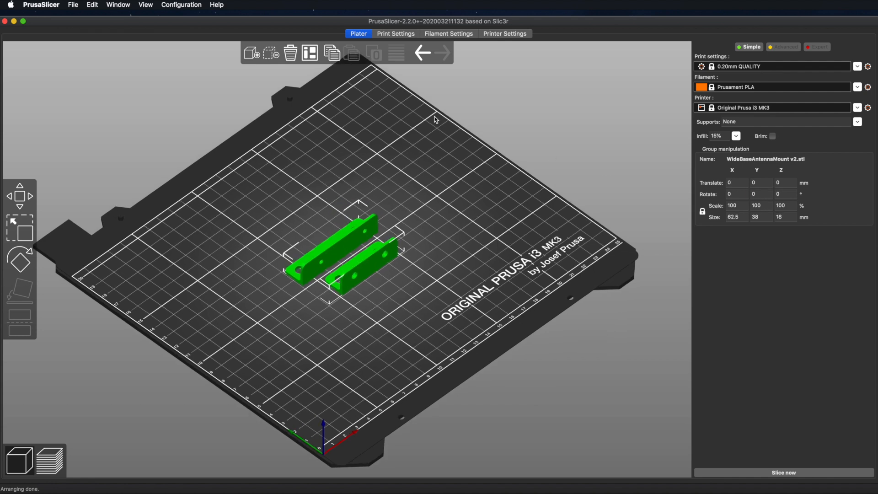
left_click(312, 55)
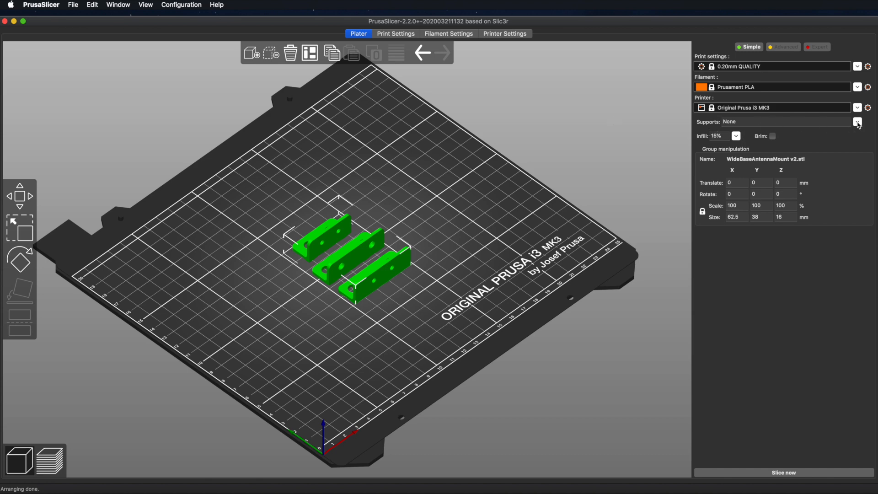
Step: Set supports to Everywhere and accept enabling the detection of bridging perimeters
left_click(858, 123)
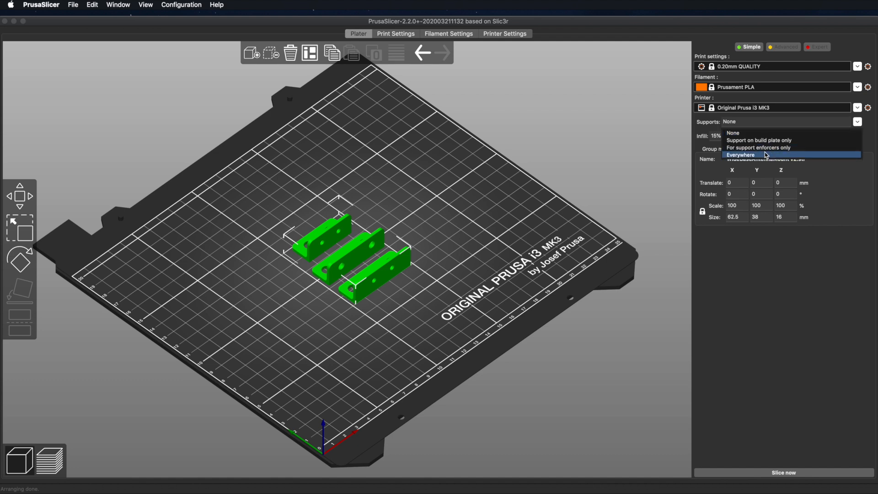
left_click(766, 155)
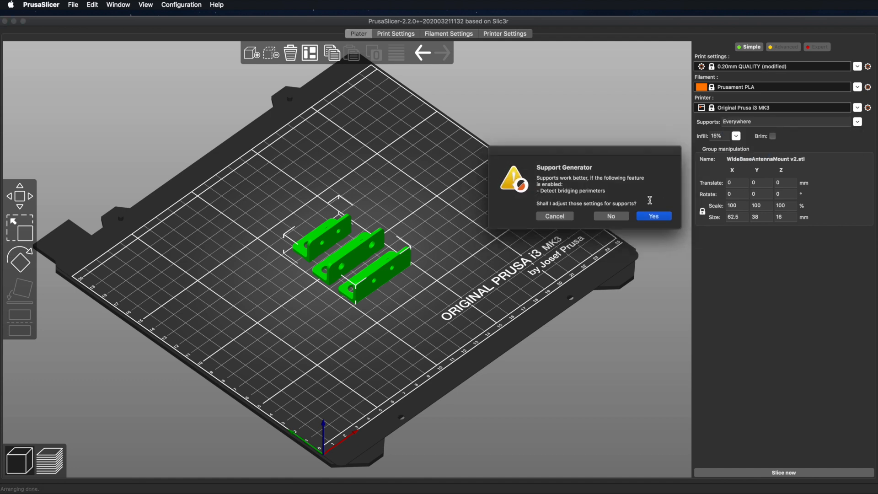
left_click(656, 219)
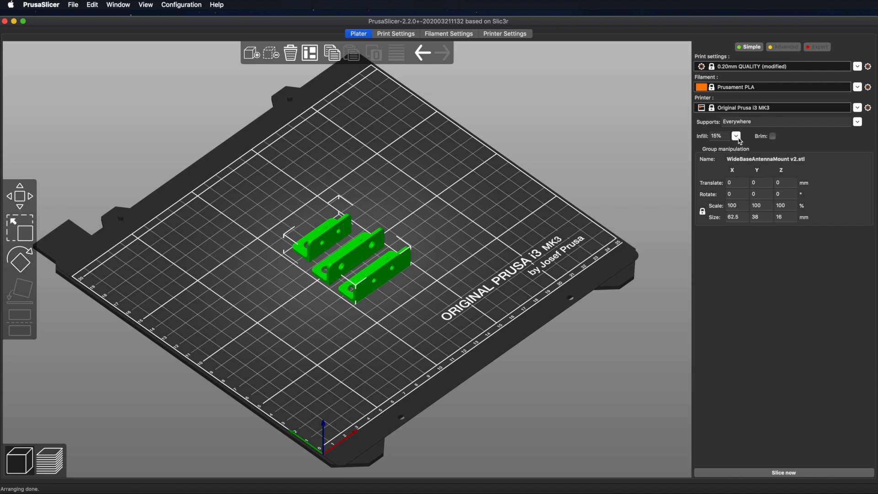
Step: Set the infill to 25% and slice the three mounts
left_click(737, 136)
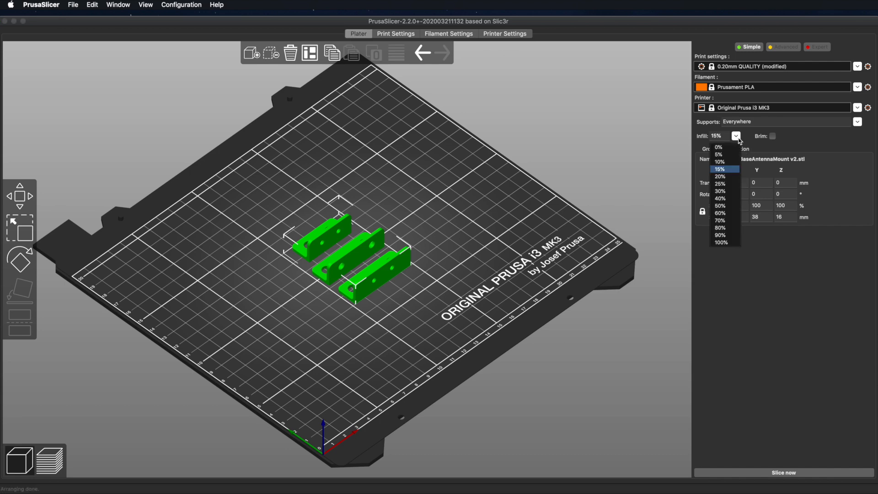
left_click(722, 185)
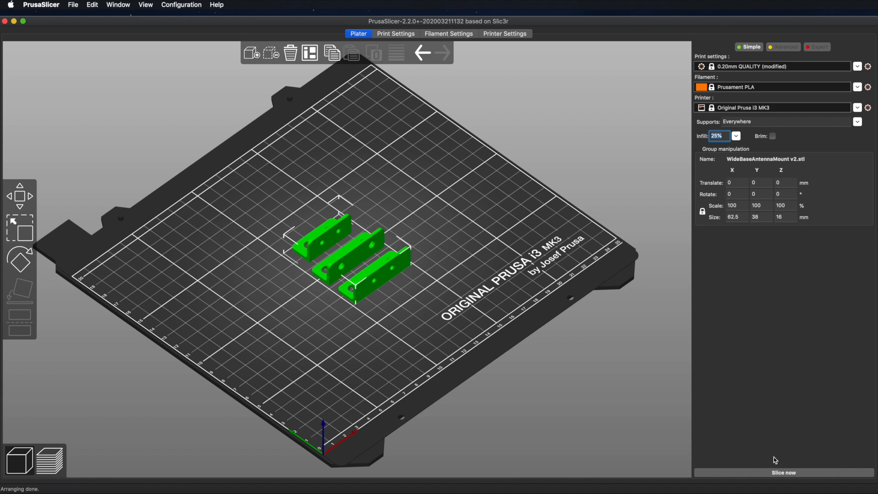
left_click(782, 474)
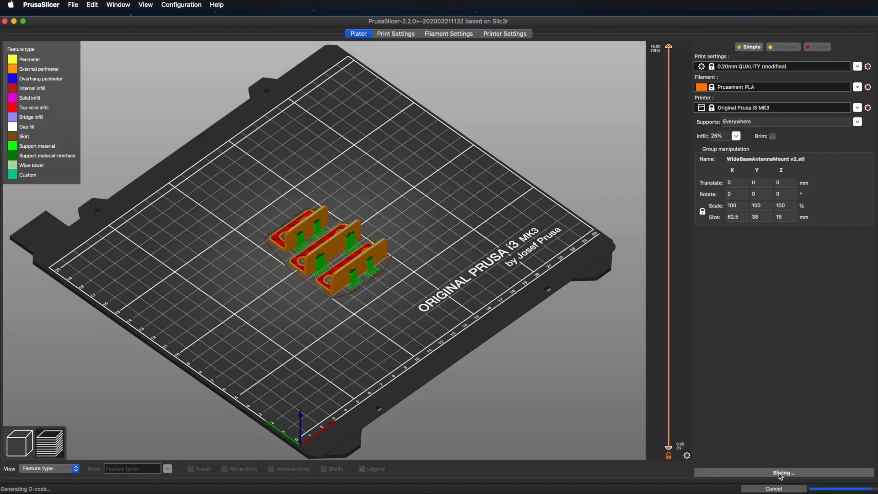